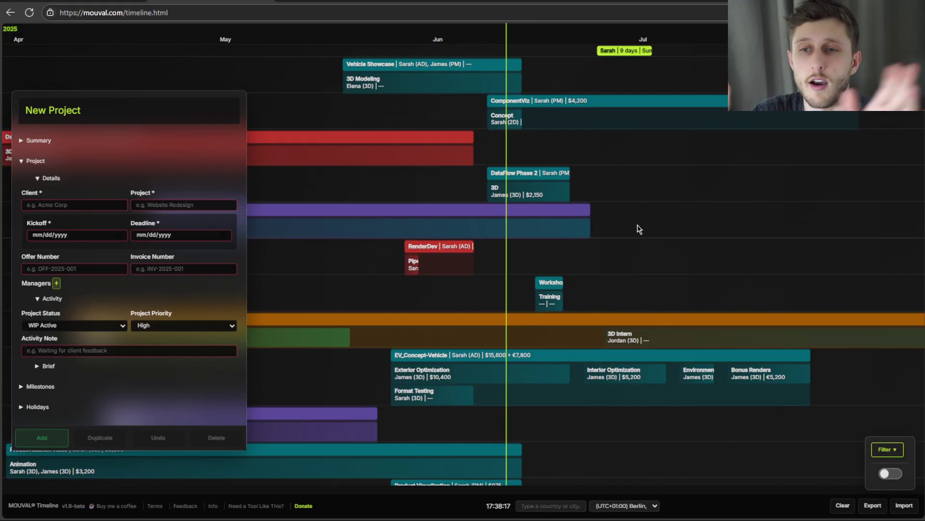
# Step: Open the donation information for the timeline tool and close it again
pyautogui.click(307, 506)
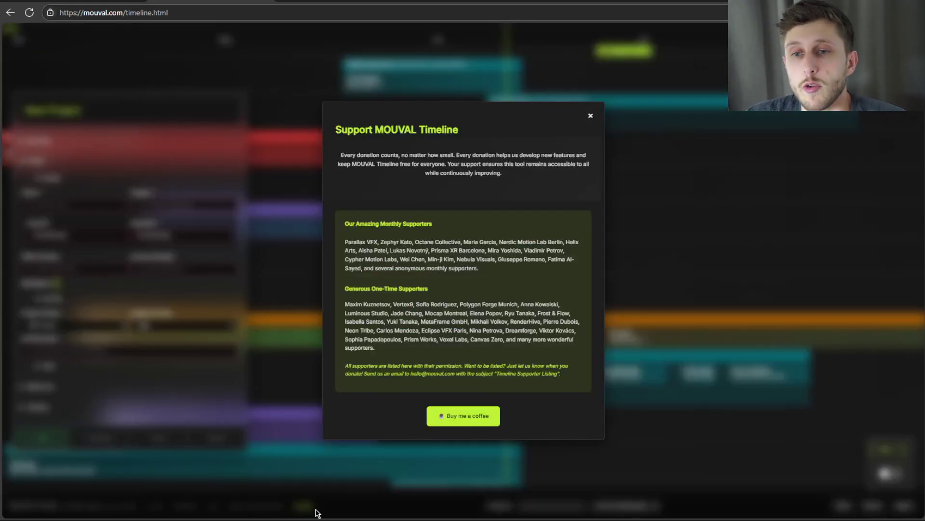
pyautogui.click(274, 405)
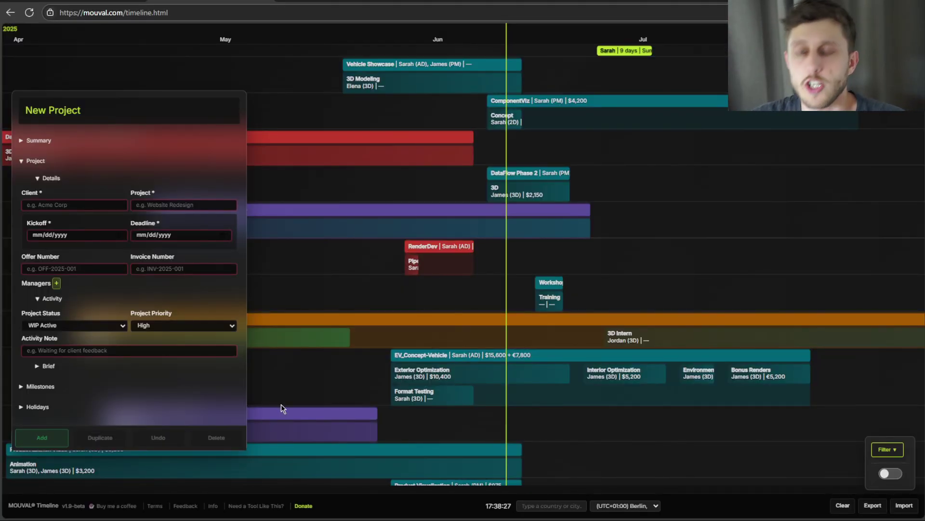
# Step: Inspect the EV_Concept-Vehicle project and the details of its Exterior Optimization and Format Testing milestones
pyautogui.scroll(-3, 383, 431)
pyautogui.scroll(3, 783, 444)
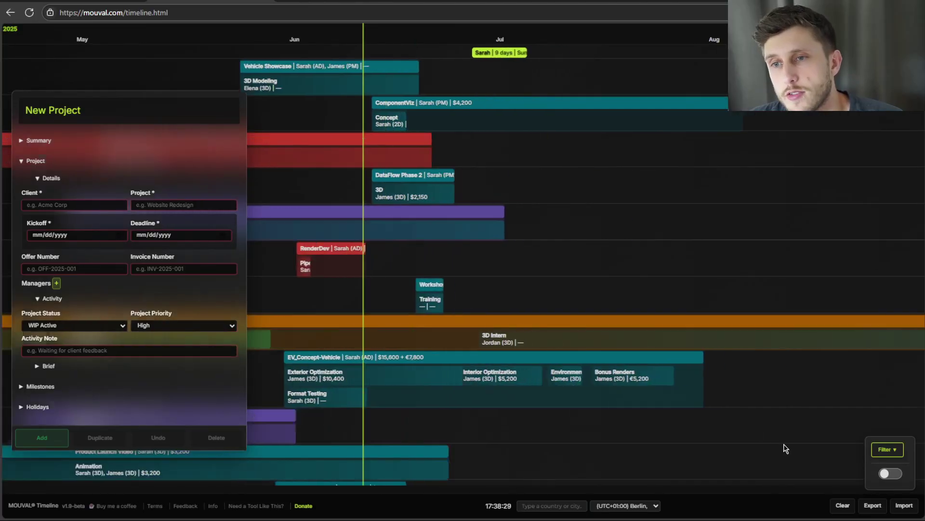
pyautogui.click(473, 357)
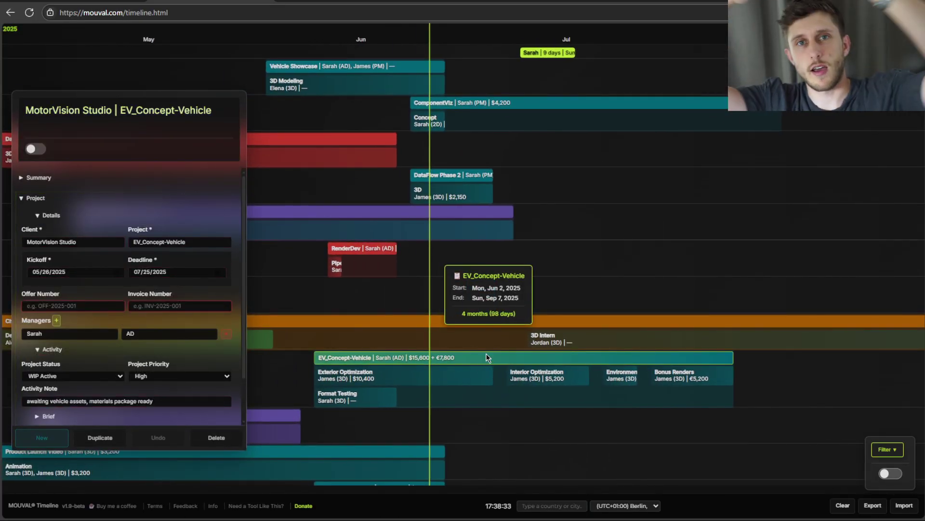
pyautogui.click(487, 378)
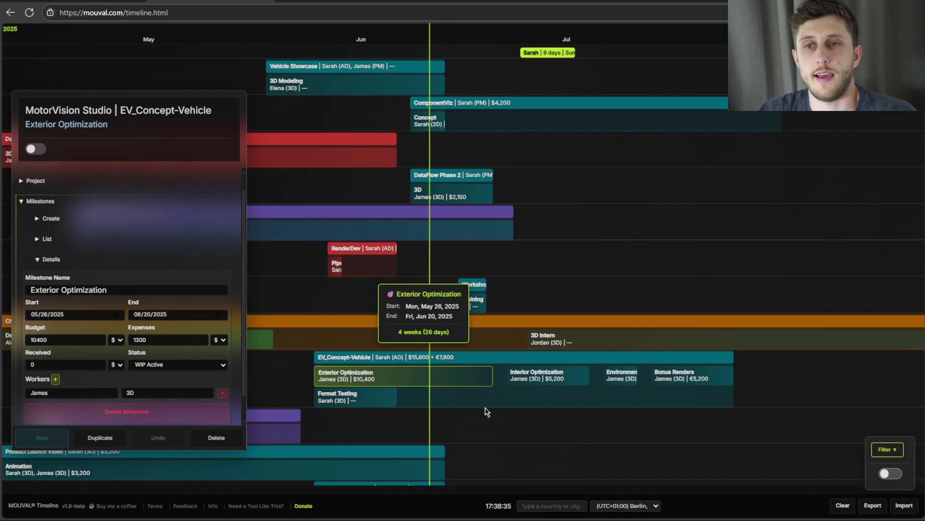
pyautogui.click(341, 395)
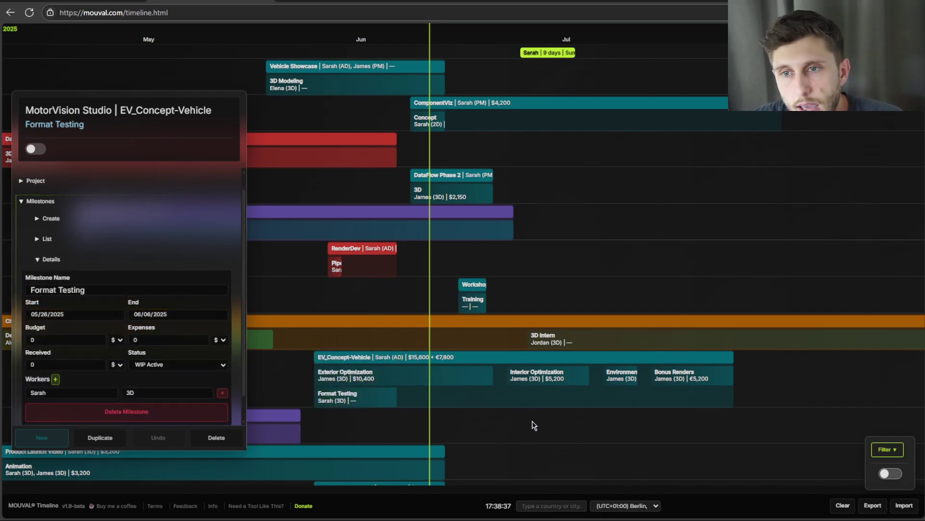
# Step: Edit the Exterior Optimization milestone's name, appending "AAAAA" and trimming it back to "Exterior Optimizatio"
pyautogui.click(458, 378)
pyautogui.click(144, 289)
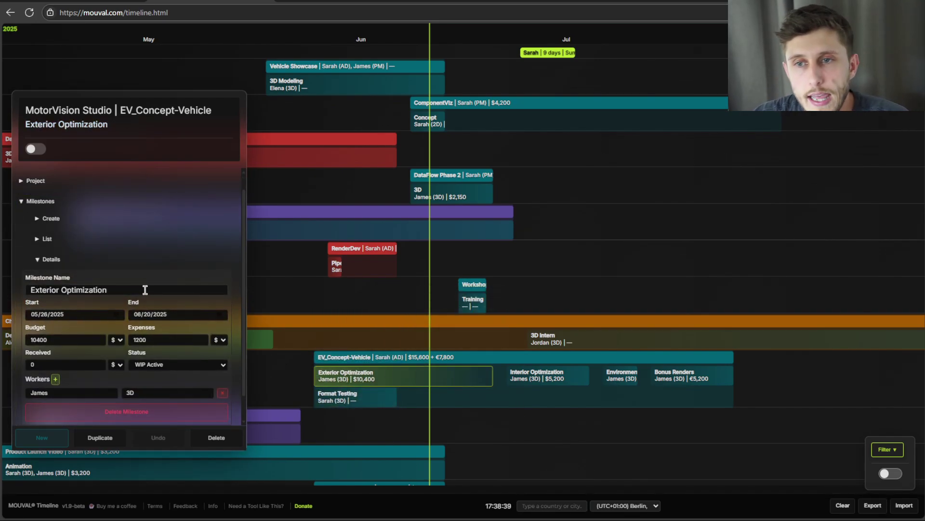
pyautogui.write('AAAAA')
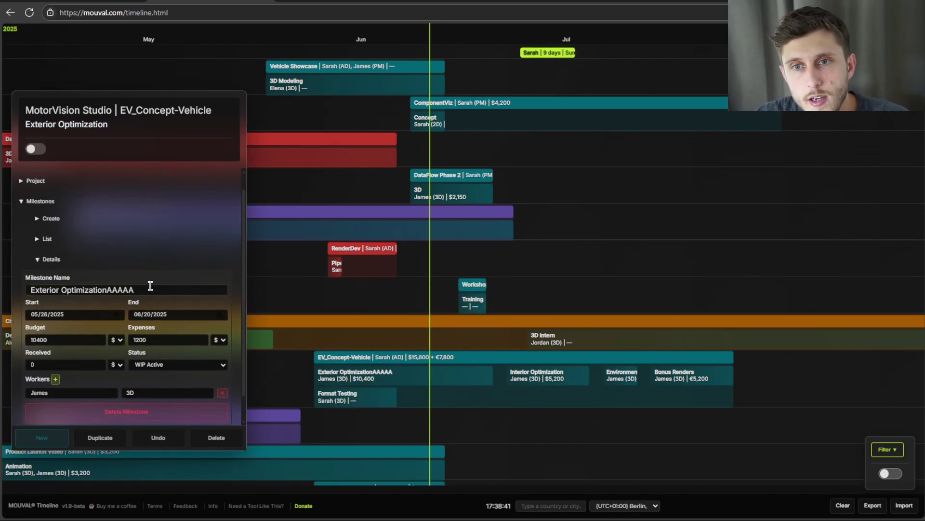
pyautogui.press('BackSpace')
pyautogui.press('BackSpace')
pyautogui.press('BackSpace')
pyautogui.press('BackSpace')
pyautogui.press('BackSpace')
pyautogui.press('BackSpace')
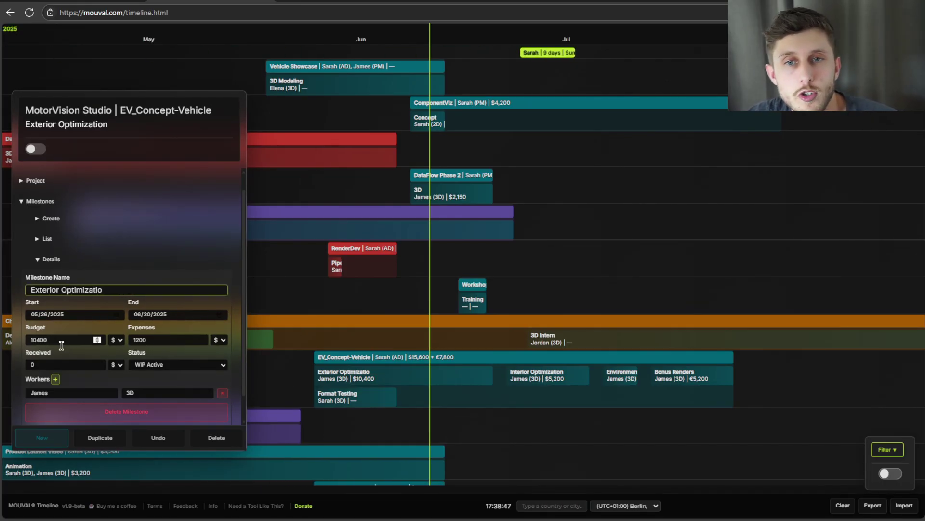
pyautogui.click(125, 345)
pyautogui.click(114, 342)
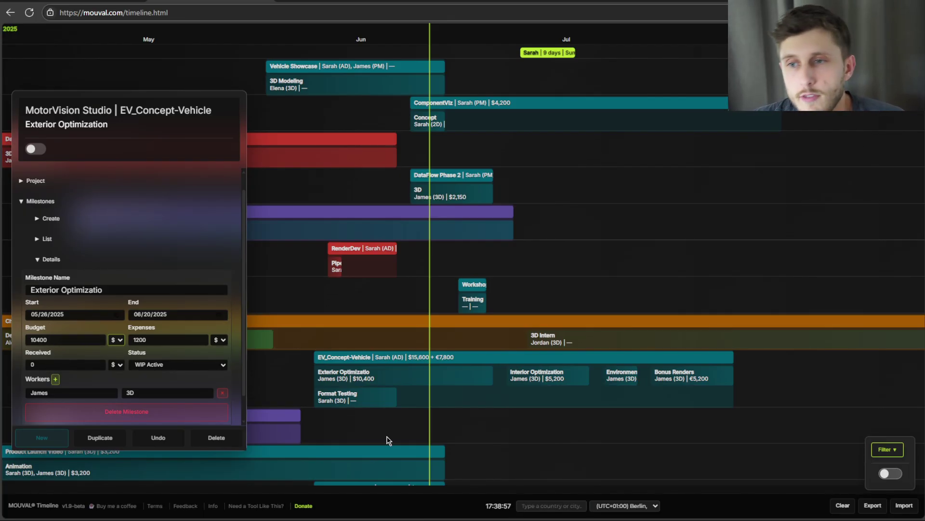
# Step: Switch the clock's time zone to London and back to Berlin by searching for "lond" and "berl"
pyautogui.click(540, 501)
pyautogui.write('lond')
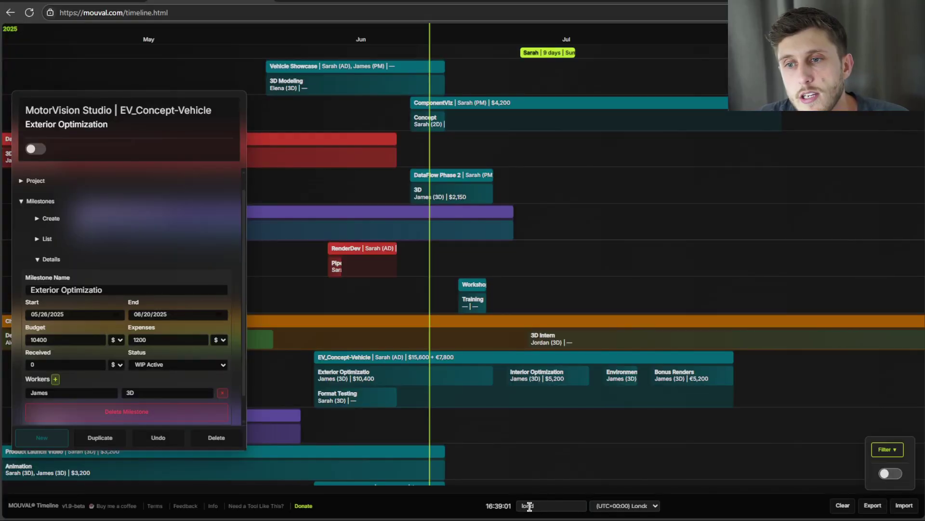
pyautogui.moveTo(486, 506); pyautogui.dragTo(508, 508)
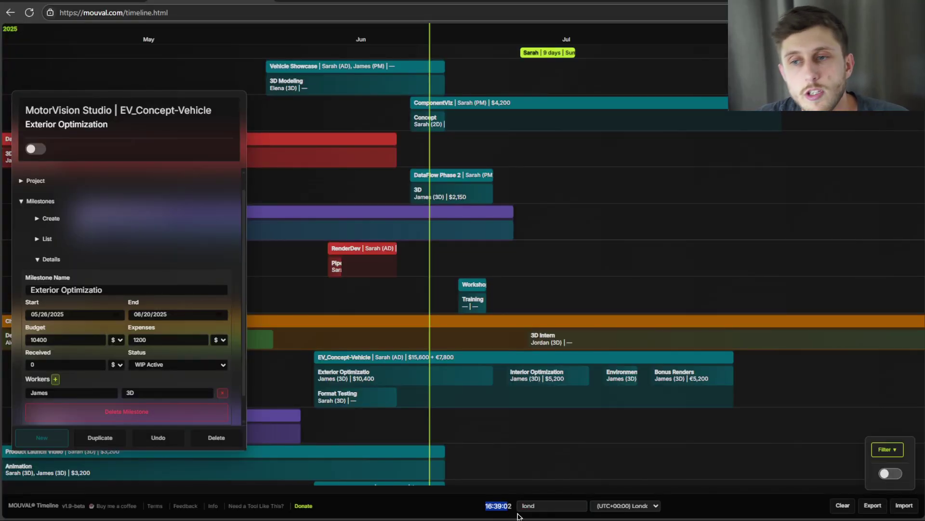
pyautogui.doubleClick(554, 504)
pyautogui.write('berl')
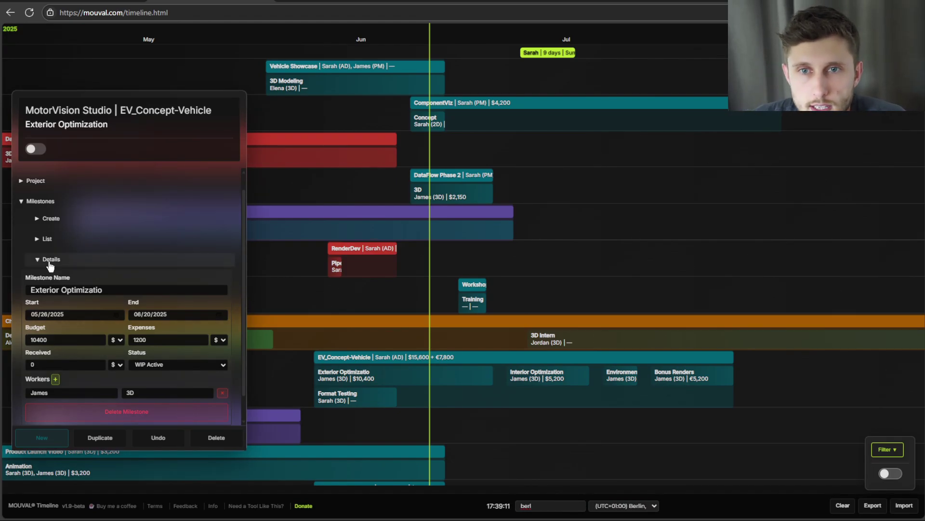
# Step: Select the EV_Concept-Vehicle project and view the overview of today's projects in the summary section
pyautogui.click(43, 201)
pyautogui.click(403, 361)
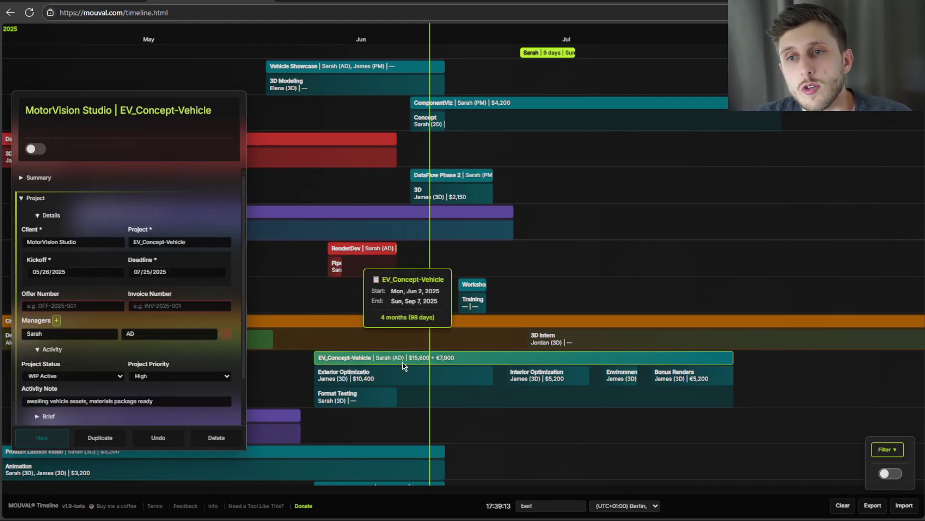
pyautogui.click(38, 198)
pyautogui.click(37, 178)
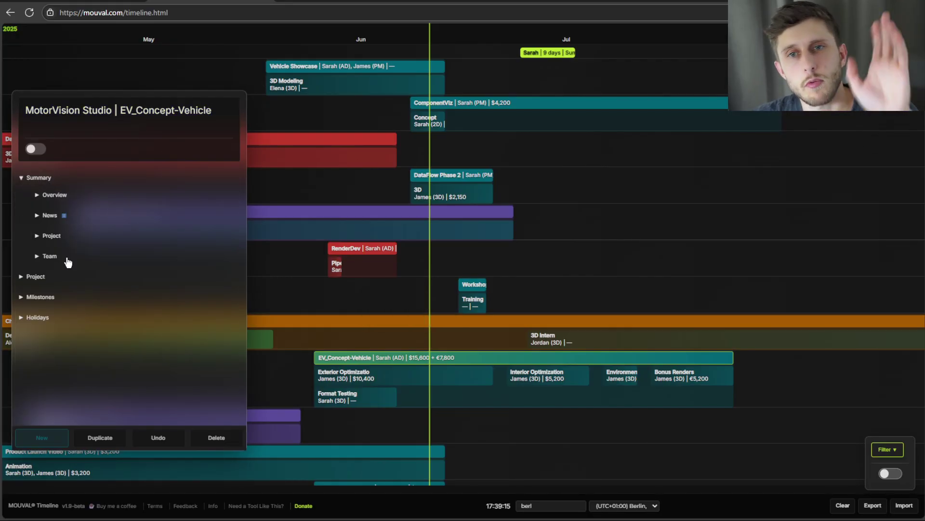
pyautogui.click(55, 195)
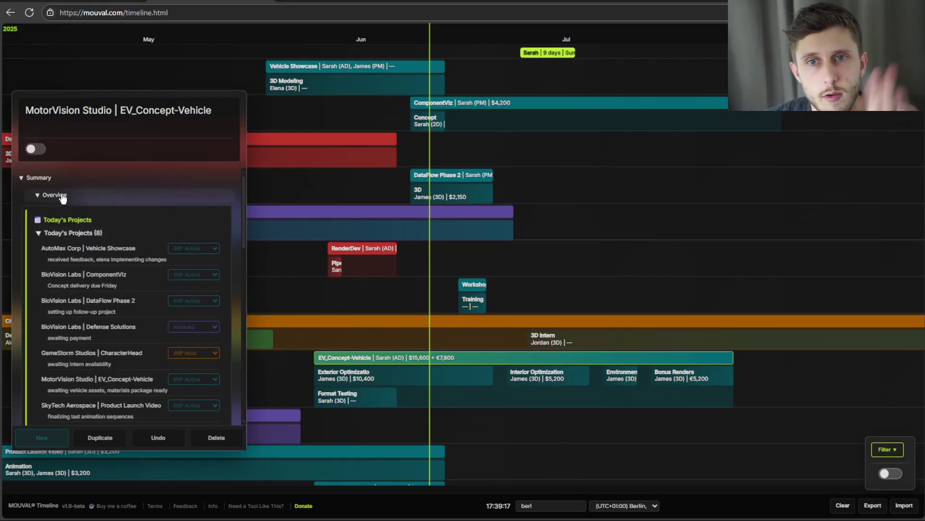
pyautogui.click(54, 196)
# Step: Review the EV_Concept-Vehicle project summary, checking its deadline, progress, duration and time left
pyautogui.click(56, 237)
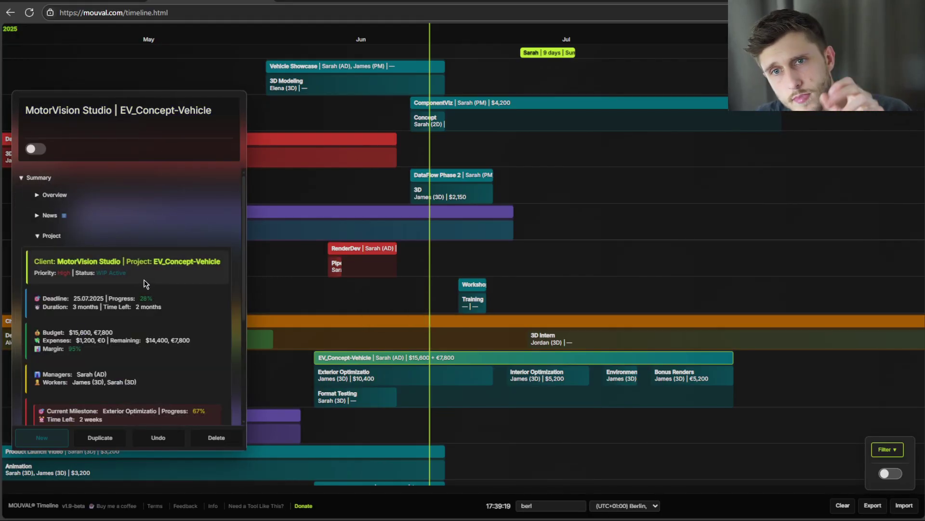
pyautogui.scroll(-1, 146, 266)
pyautogui.scroll(-2, 118, 265)
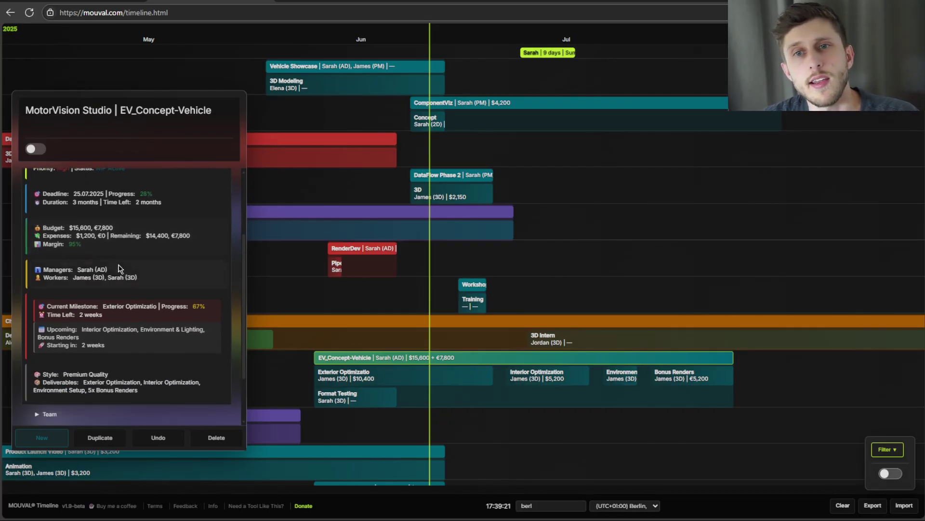
pyautogui.scroll(2, 130, 256)
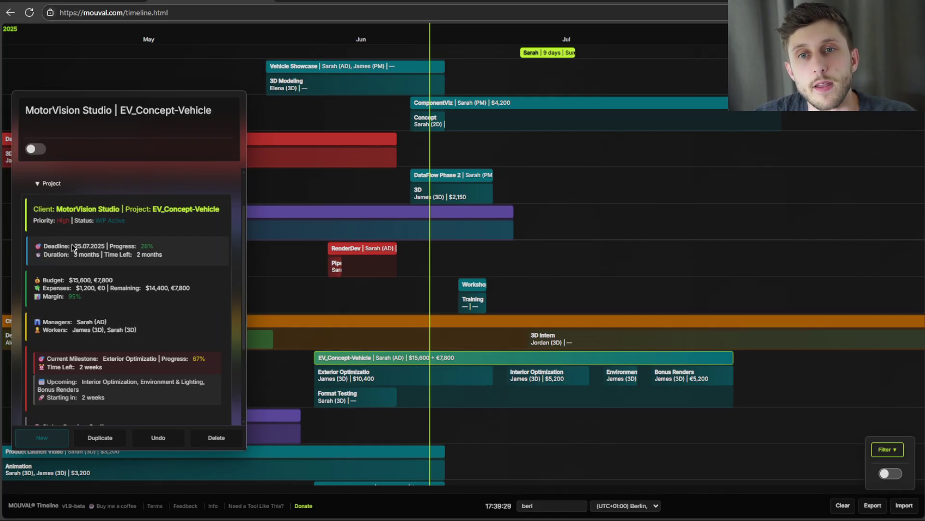
pyautogui.moveTo(141, 246); pyautogui.dragTo(154, 246)
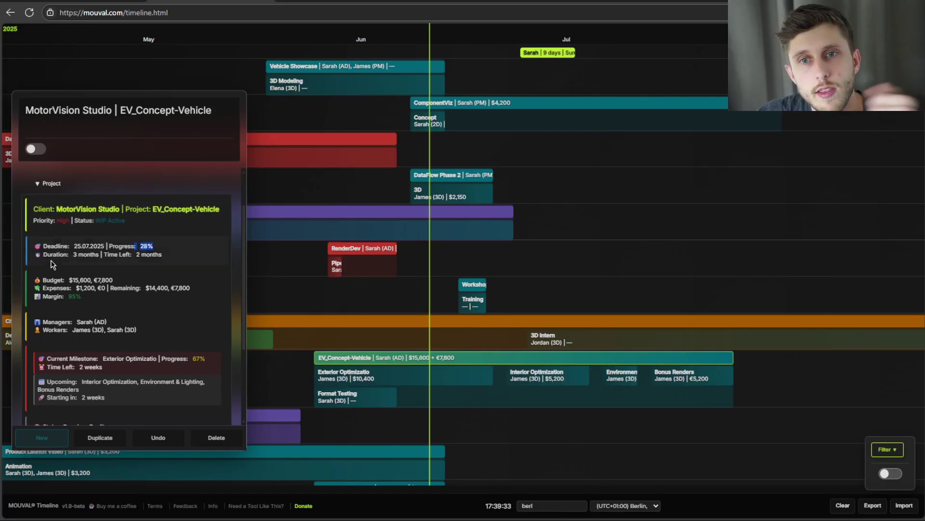
pyautogui.moveTo(44, 254); pyautogui.dragTo(172, 261)
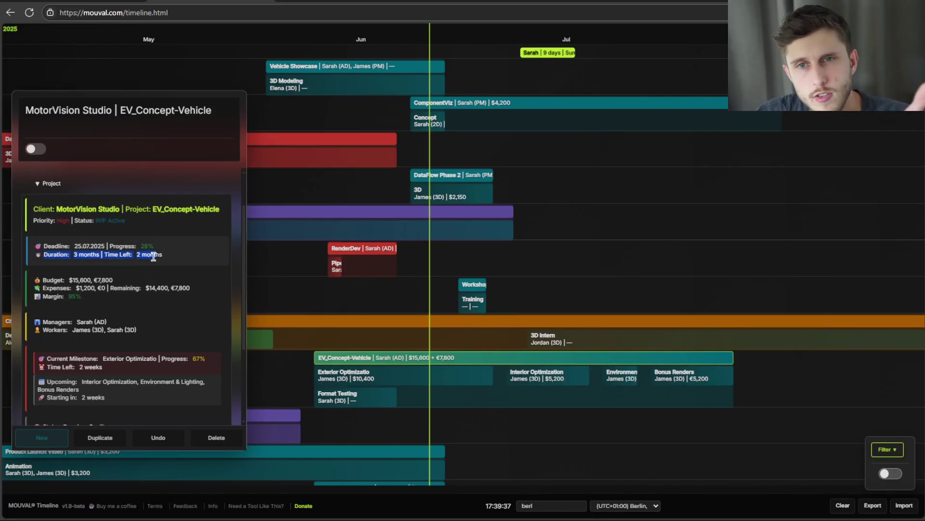
# Step: Read the project summary's budget and expenses, its managers and workers, and the current milestone
pyautogui.scroll(-1, 93, 278)
pyautogui.moveTo(68, 227); pyautogui.dragTo(44, 244)
pyautogui.scroll(-1, 83, 294)
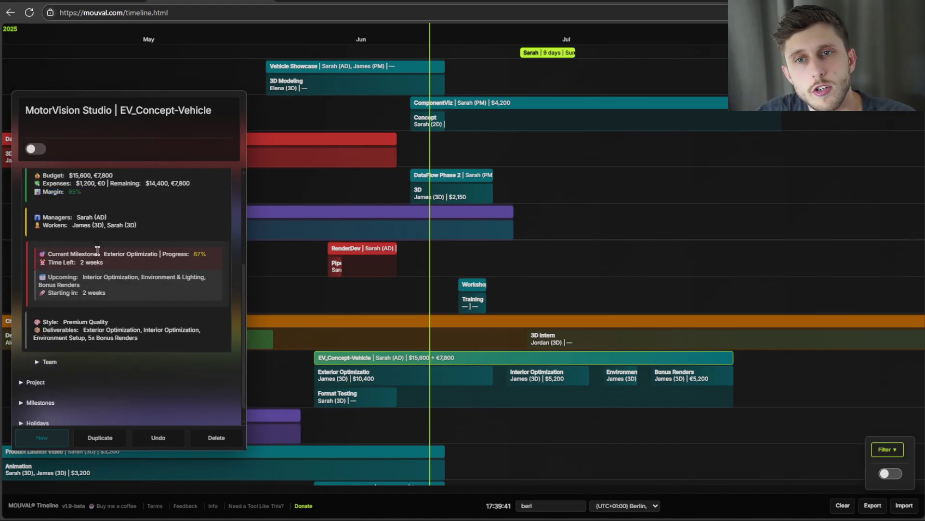
pyautogui.moveTo(71, 216); pyautogui.dragTo(138, 228)
pyautogui.click(83, 225)
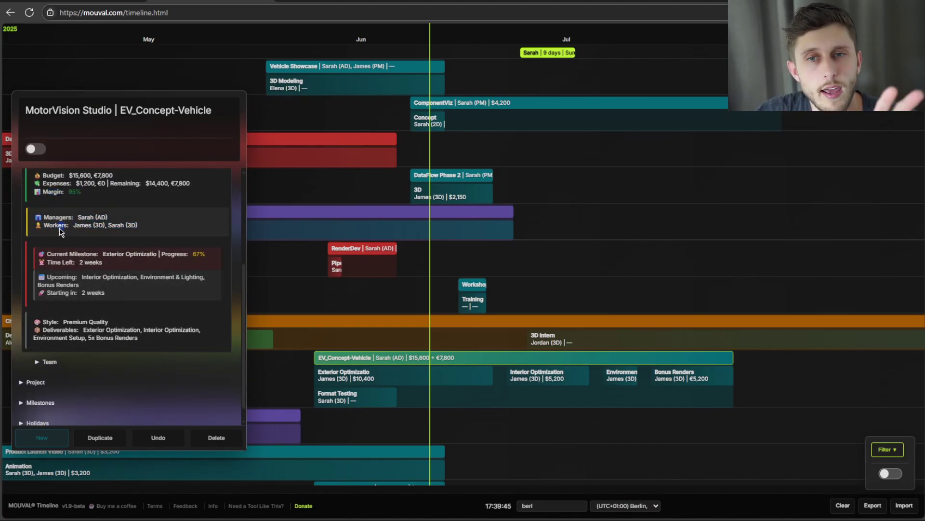
pyautogui.scroll(-1, 60, 231)
pyautogui.moveTo(48, 238); pyautogui.dragTo(103, 245)
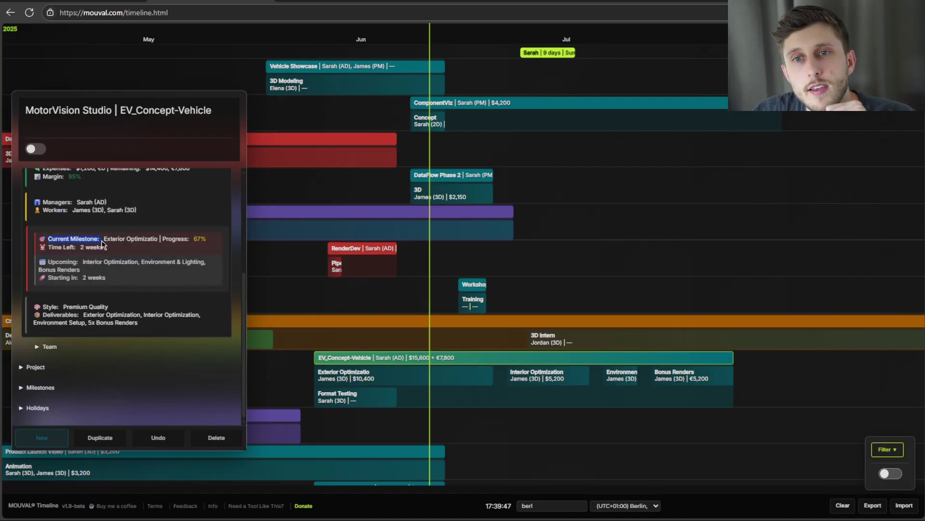
# Step: Check the Exterior Optimizatio milestone's details and return to the EV_Concept-Vehicle summary to read its upcoming milestones and deliverables
pyautogui.click(431, 380)
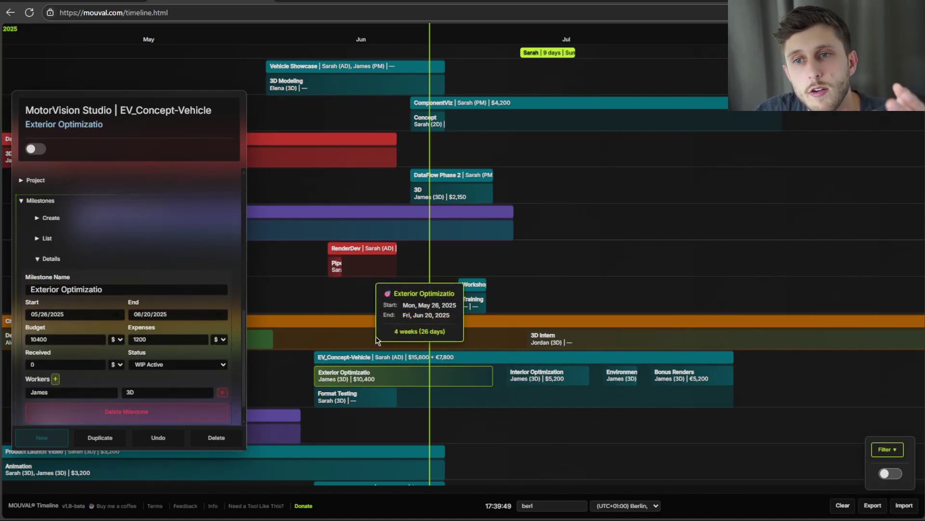
pyautogui.click(355, 357)
pyautogui.scroll(-5, 121, 308)
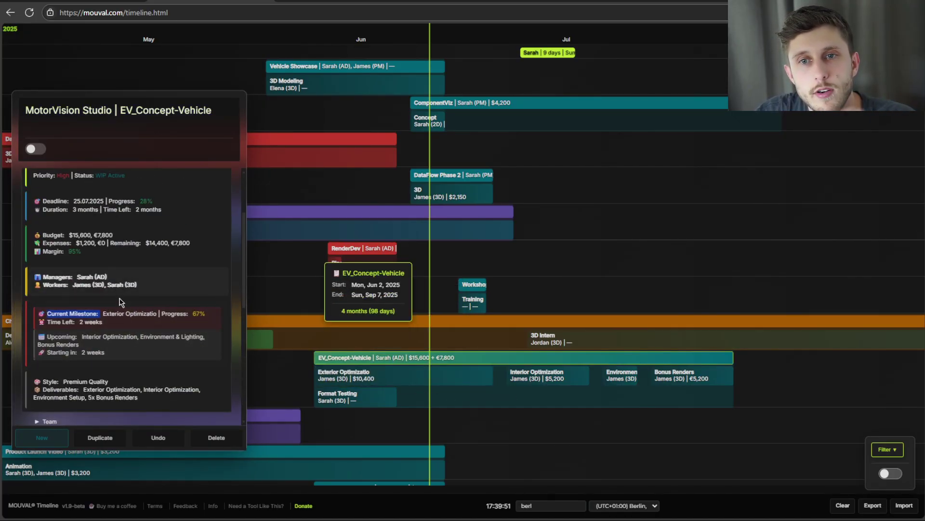
pyautogui.scroll(-3, 110, 309)
pyautogui.scroll(-2, 81, 222)
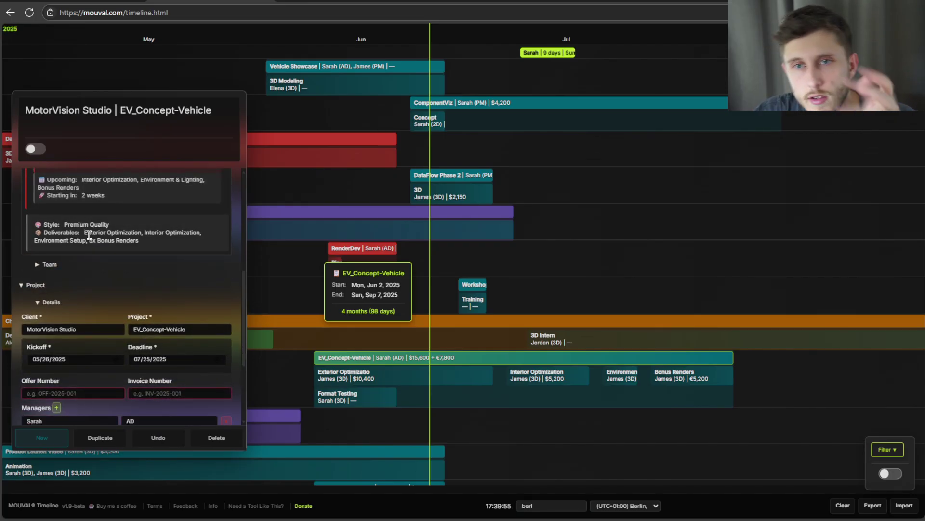
pyautogui.scroll(-3, 330, 415)
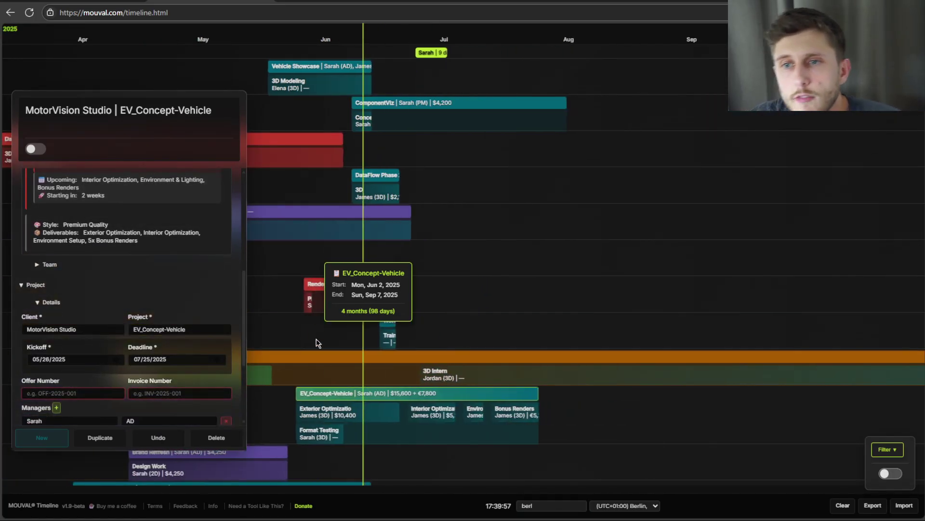
# Step: View the Exterior Optimizatio milestone again and examine the EV_Concept-Vehicle project's details, including the offer and invoice number fields
pyautogui.click(330, 414)
pyautogui.scroll(3, 330, 414)
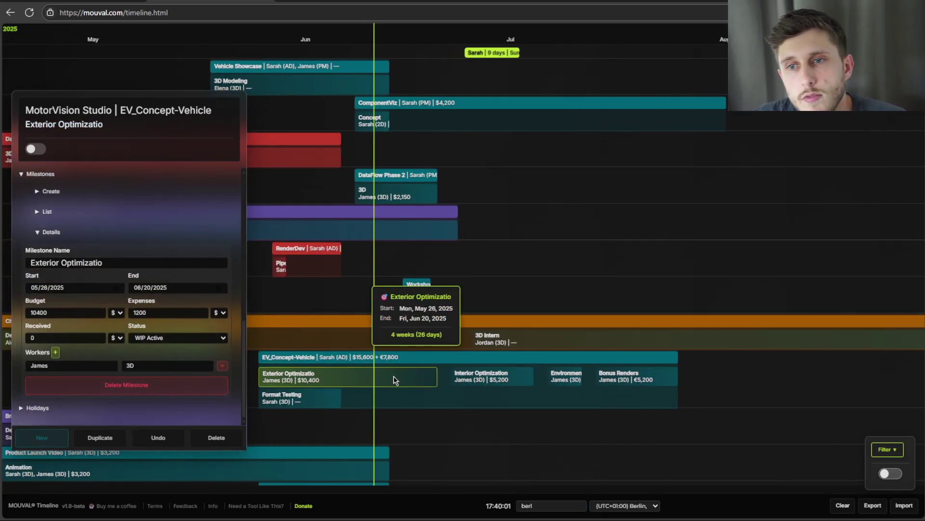
pyautogui.click(362, 357)
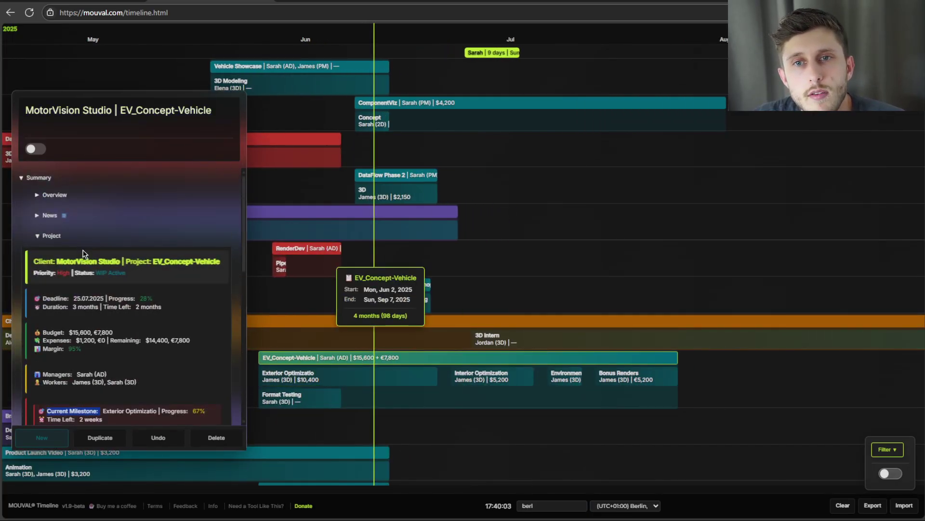
pyautogui.click(83, 253)
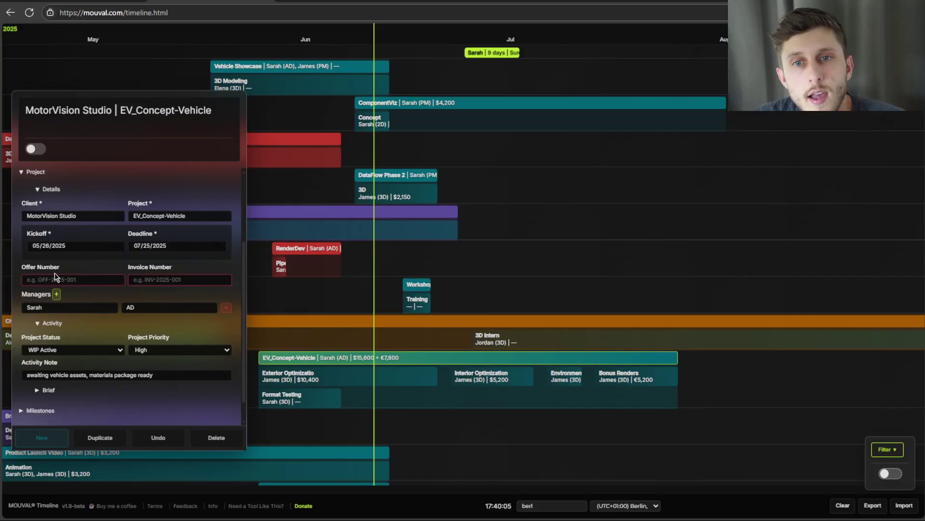
pyautogui.click(161, 281)
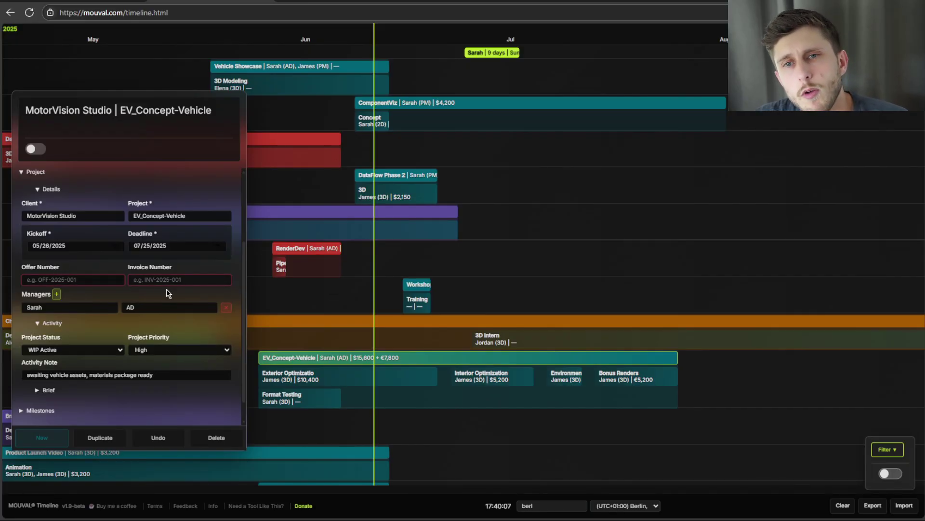
# Step: Add a second manager to the EV_Concept-Vehicle project from the suggested names and enter "Slave" as the role
pyautogui.click(56, 294)
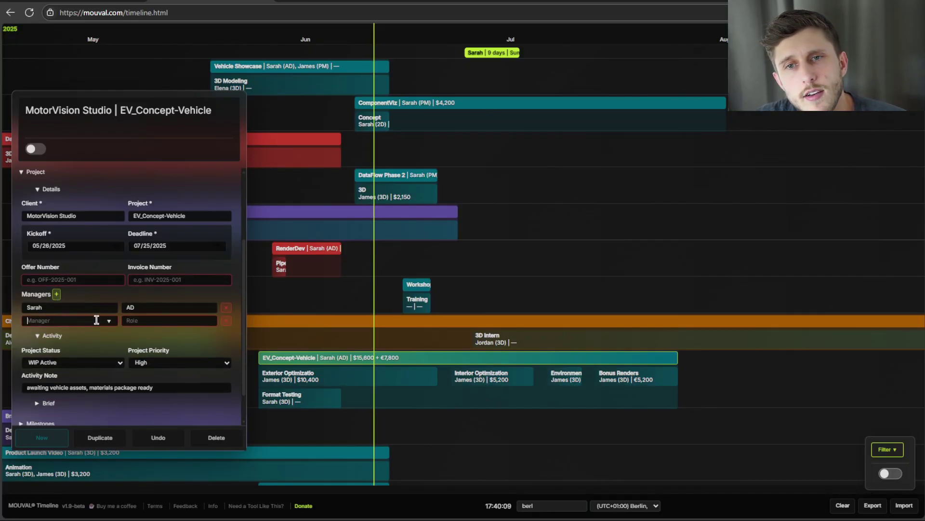
pyautogui.click(96, 320)
pyautogui.click(78, 337)
pyautogui.click(143, 320)
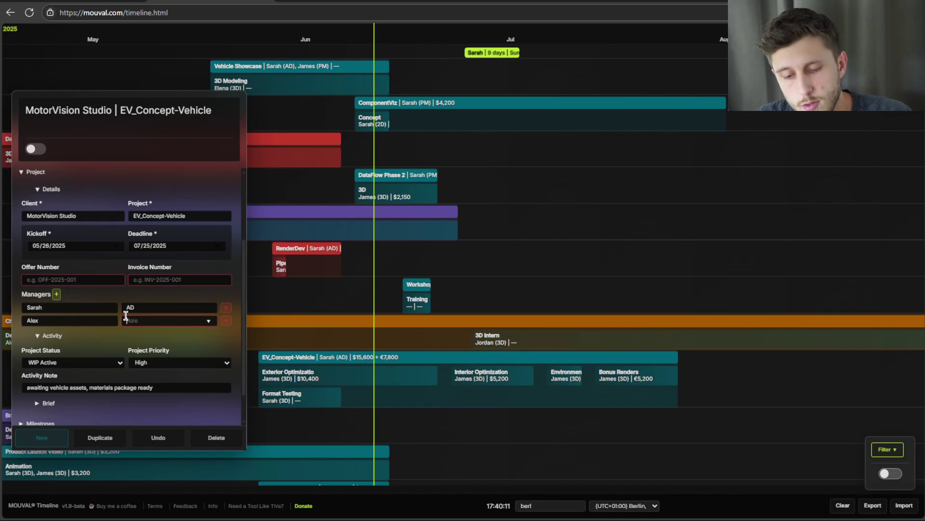
pyautogui.write('Slave')
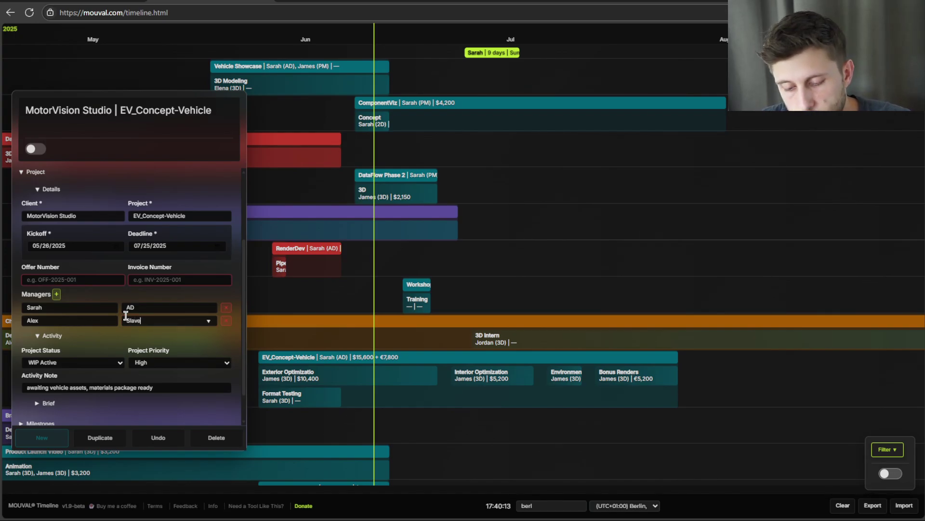
# Step: Complete the second manager's role as "Slavery" and apply it to the EV_Concept-Vehicle project
pyautogui.write('ry')
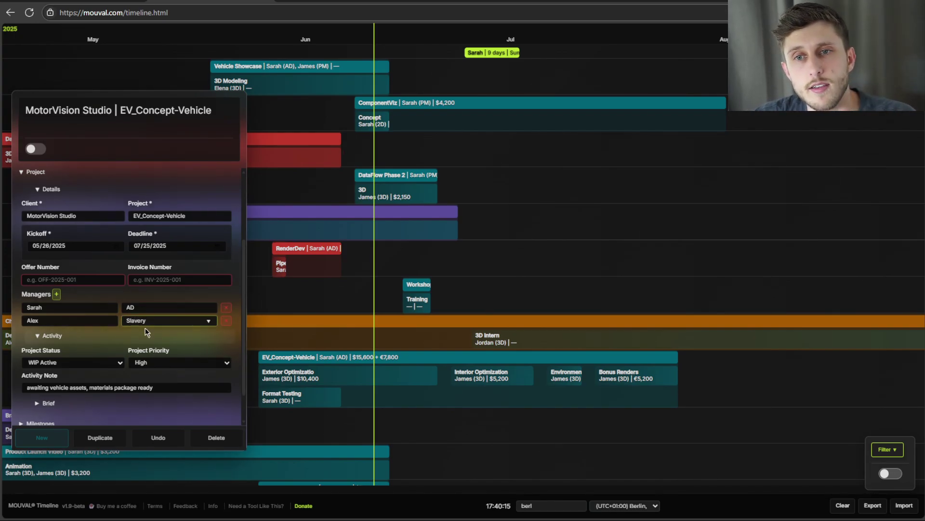
pyautogui.click(92, 324)
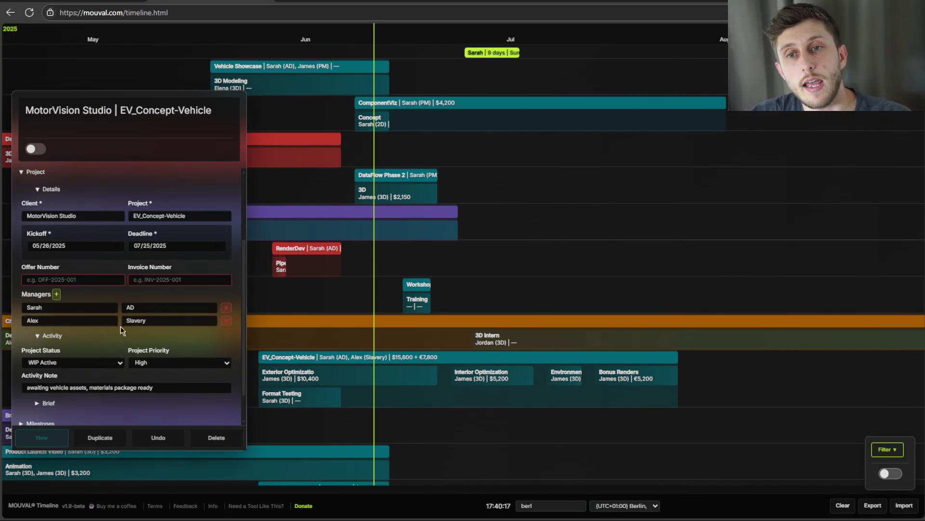
# Step: Add a third, blank manager row to the EV_Concept-Vehicle project and remove it again
pyautogui.click(56, 295)
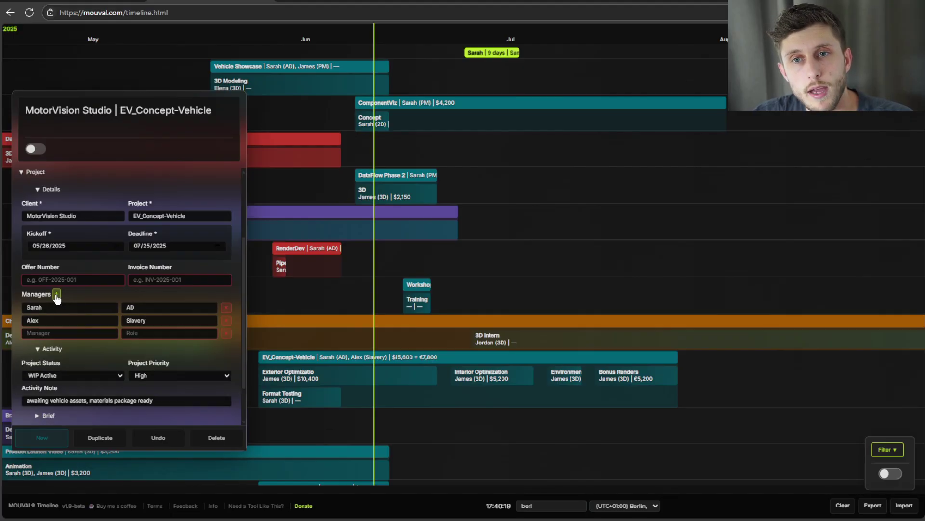
pyautogui.click(148, 331)
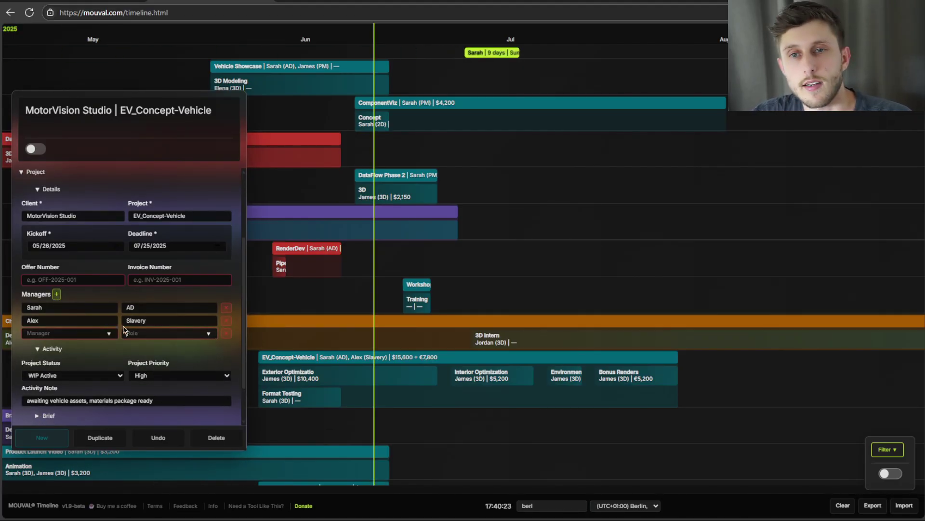
pyautogui.click(224, 333)
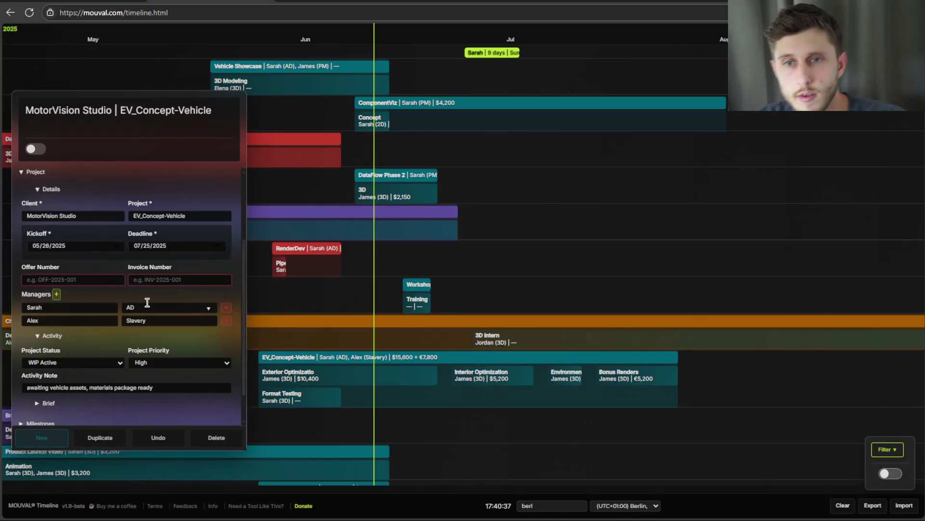
# Step: Collapse the Project section of EV_Concept-Vehicle
pyautogui.scroll(2, 128, 297)
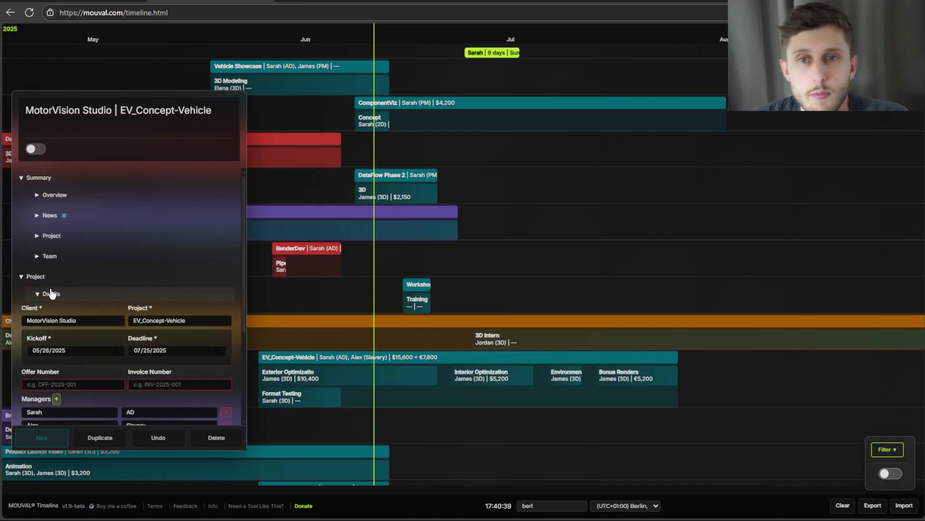
pyautogui.click(53, 279)
pyautogui.scroll(-5, 506, 314)
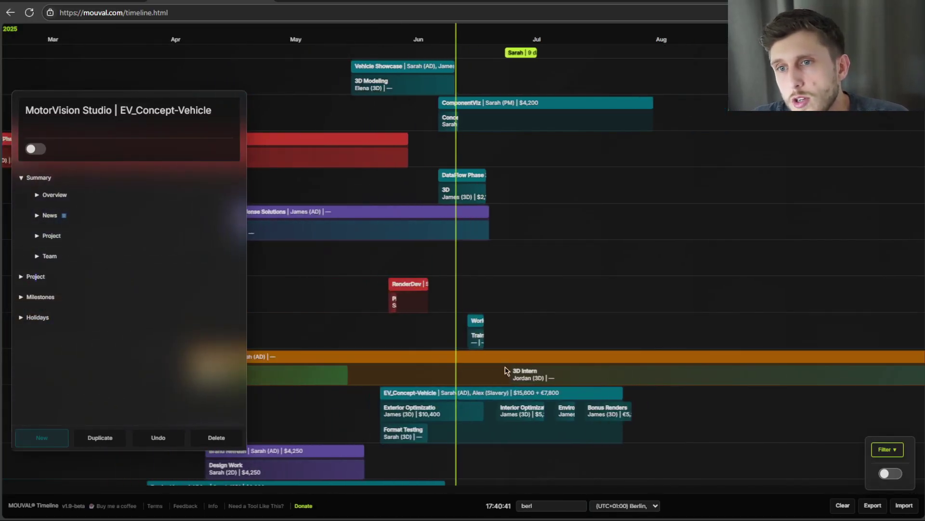
# Step: Look at the filter options and hide the milestones on the timeline, restoring them after viewing the compact layout
pyautogui.click(898, 450)
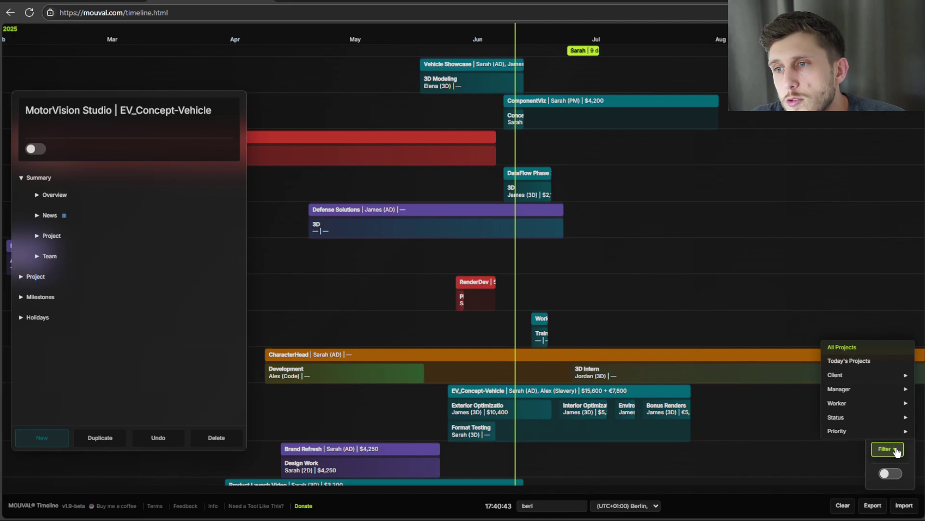
pyautogui.click(890, 473)
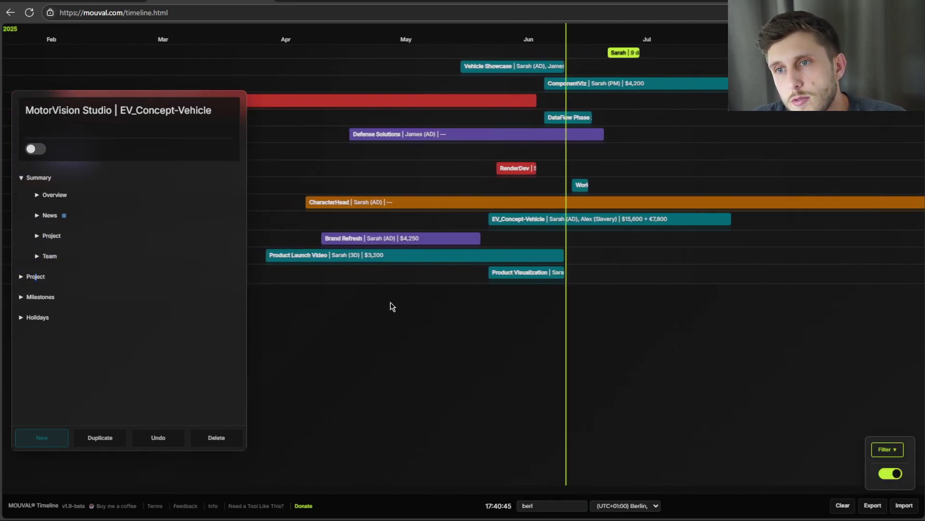
pyautogui.click(890, 473)
pyautogui.click(899, 450)
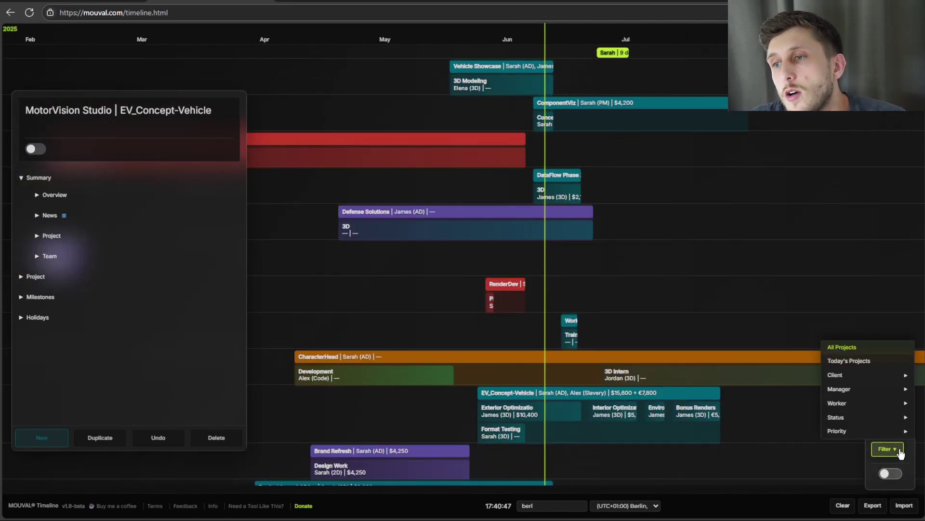
# Step: Select the Defense Solutions project and show only that project on the timeline before bringing all projects back
pyautogui.click(394, 211)
pyautogui.click(44, 149)
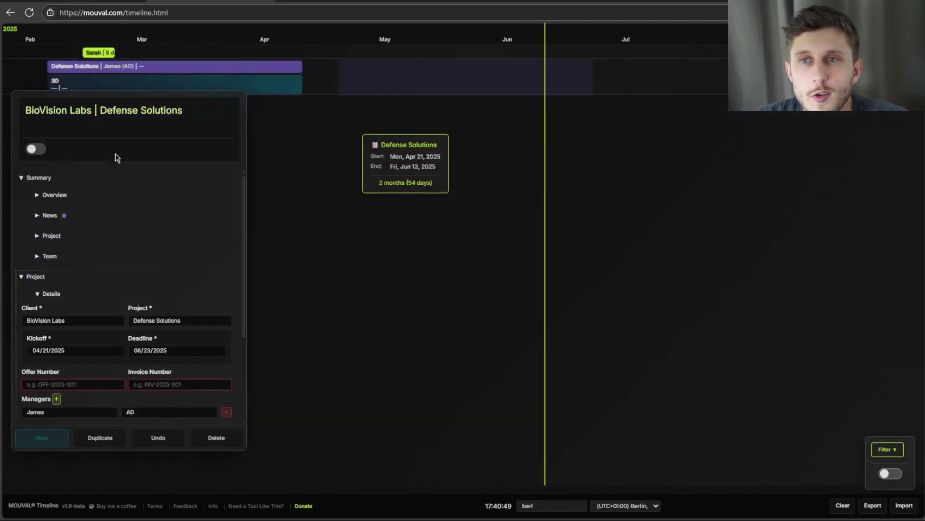
pyautogui.click(36, 149)
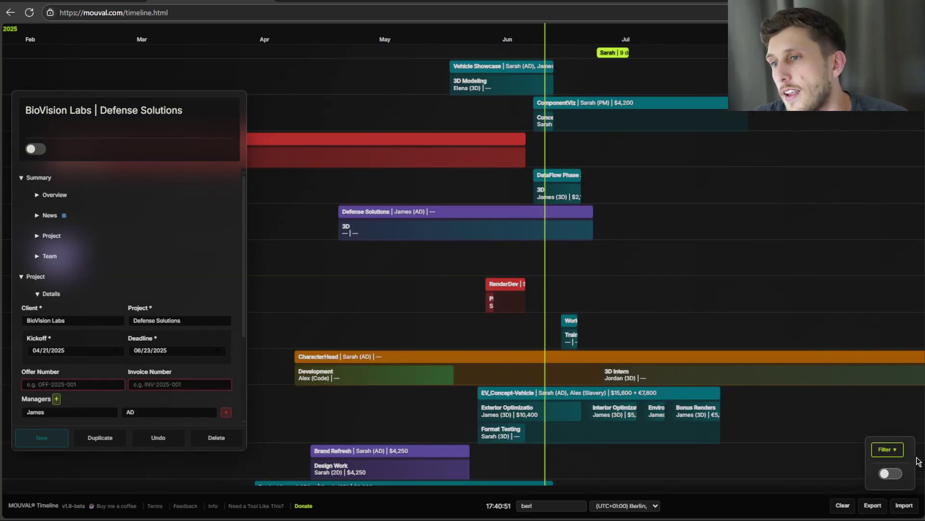
# Step: Filter the timeline to Today's Projects and remove the filter after viewing the projects
pyautogui.click(887, 450)
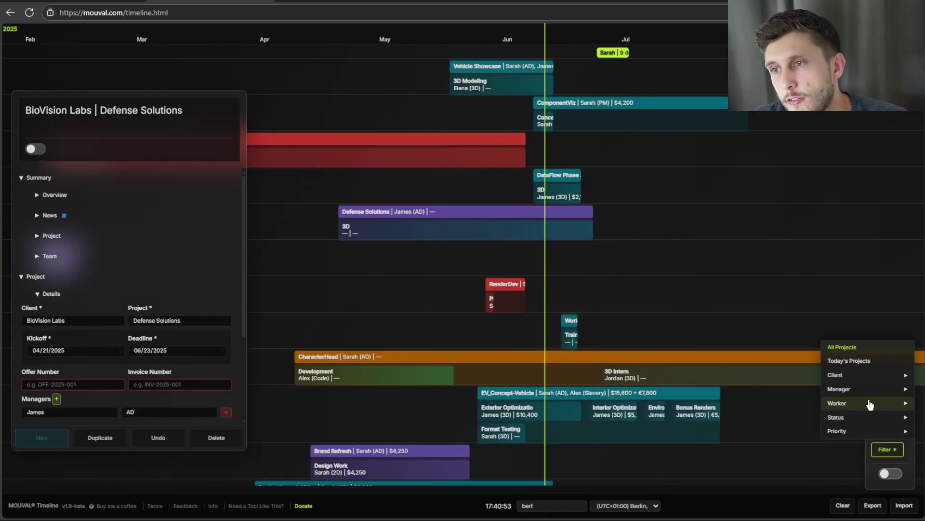
pyautogui.click(849, 361)
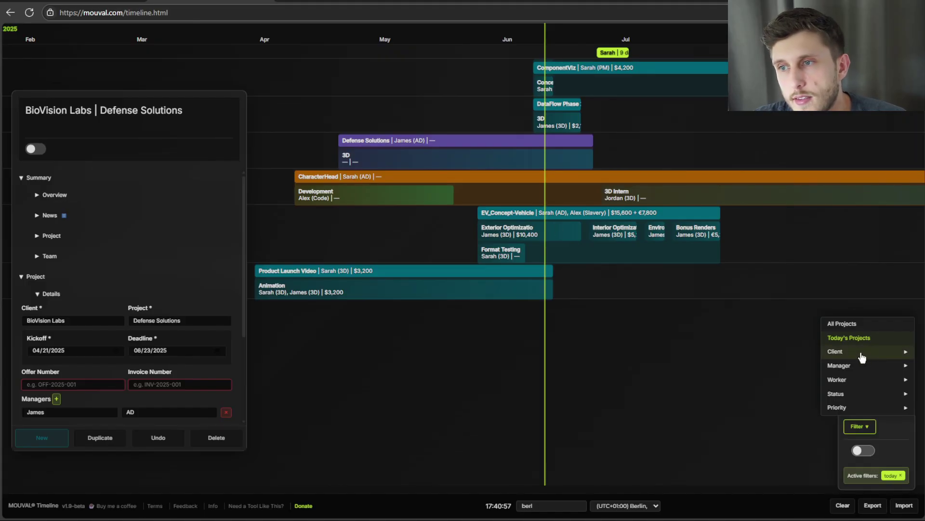
pyautogui.click(902, 476)
# Step: Filter the timeline by the client MotorVision Studio and clear that filter after viewing its project
pyautogui.click(887, 450)
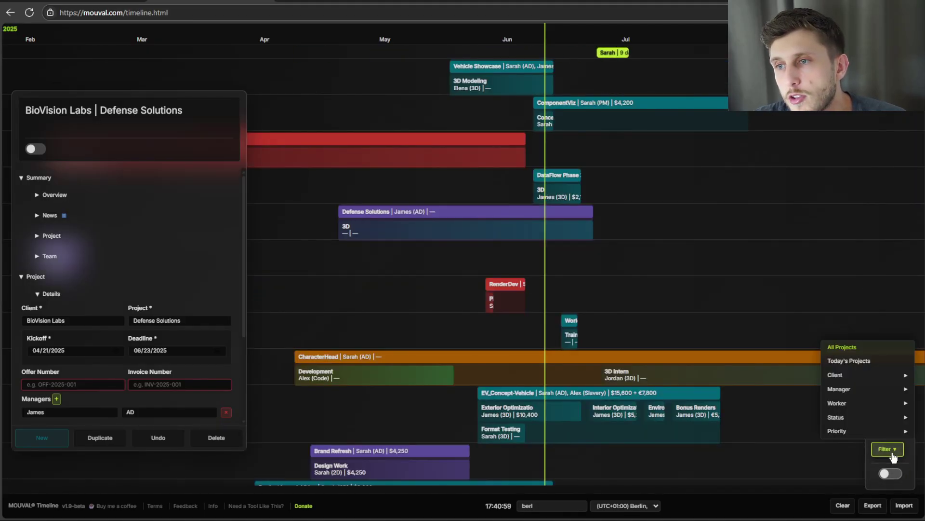
pyautogui.click(848, 374)
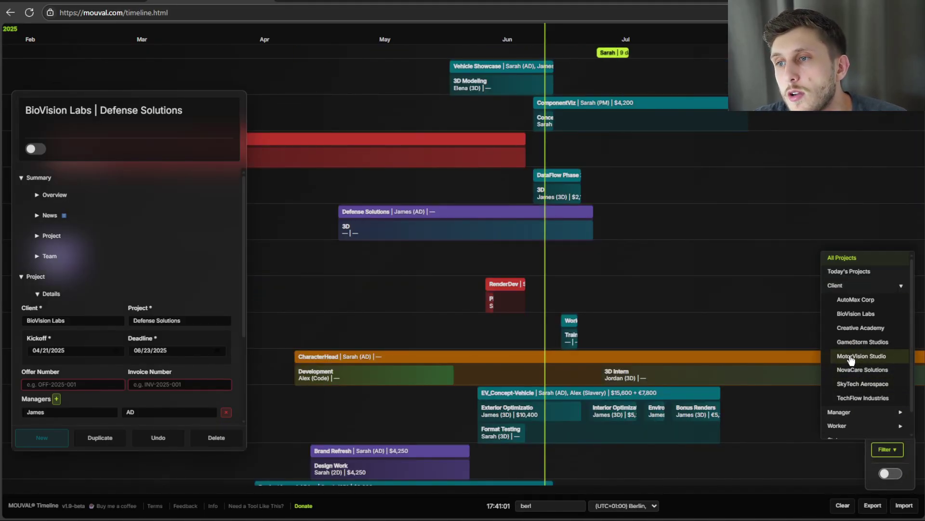
pyautogui.click(850, 356)
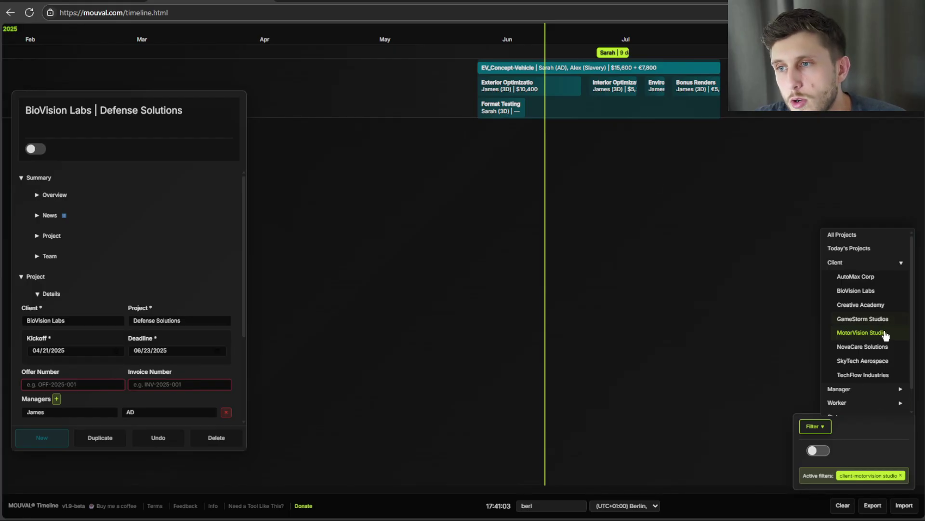
pyautogui.click(902, 476)
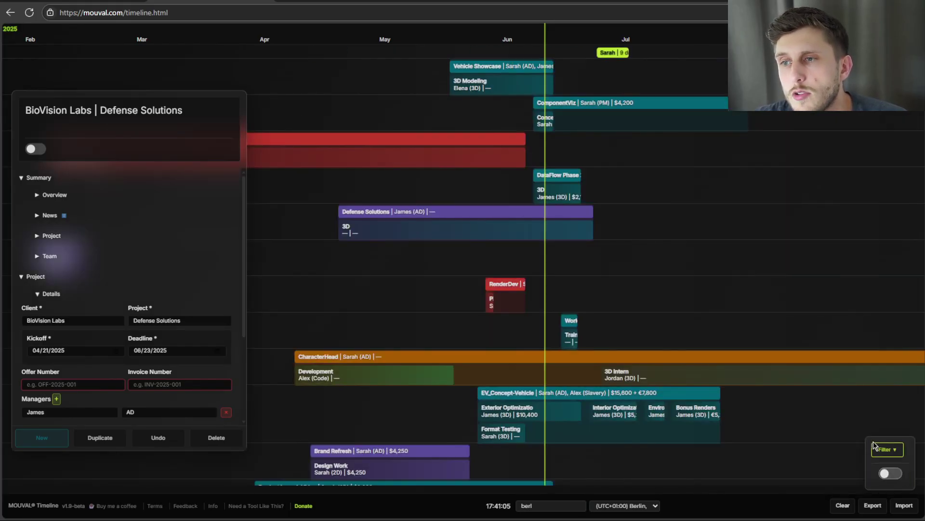
# Step: Filter the timeline by the second worker in the worker list and clear that filter after viewing the assigned project
pyautogui.click(887, 449)
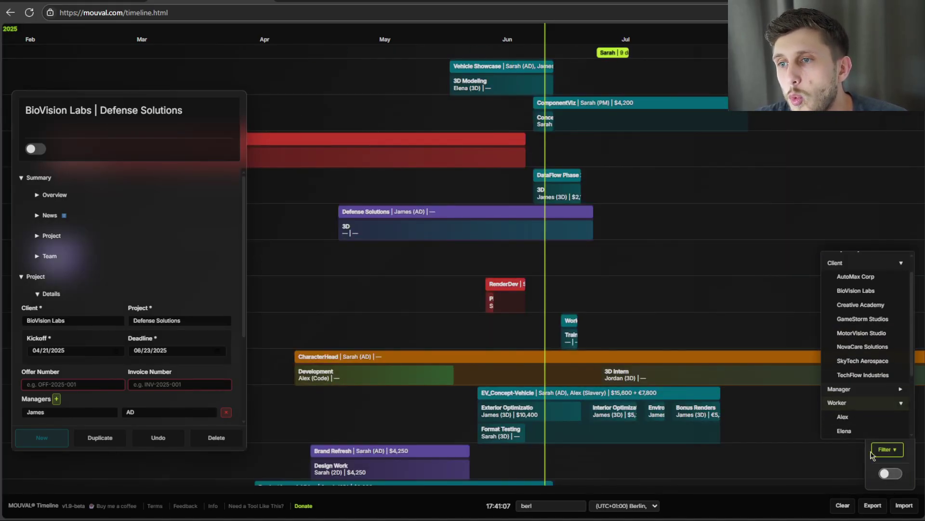
pyautogui.click(841, 402)
pyautogui.click(844, 335)
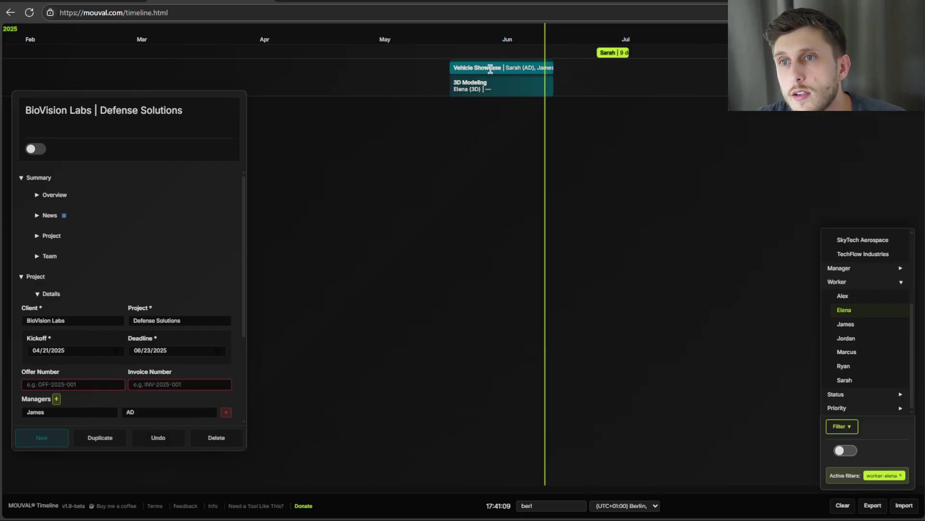
pyautogui.click(900, 476)
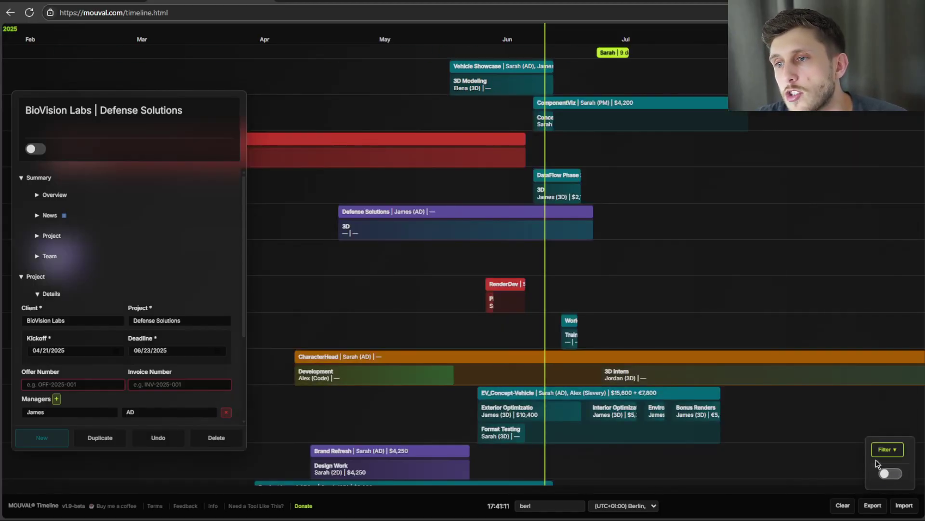
# Step: Filter the timeline by High priority and turn that filter off after viewing the matching projects
pyautogui.click(887, 449)
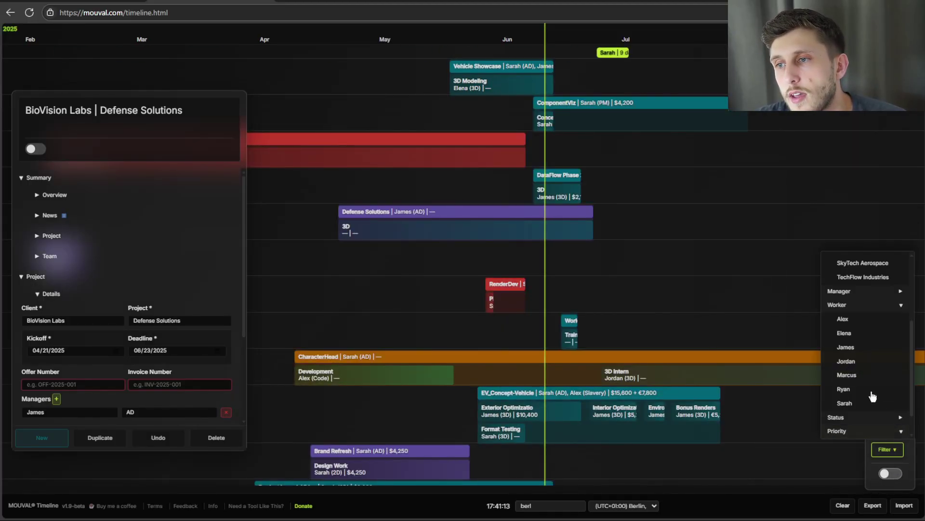
pyautogui.click(837, 430)
pyautogui.click(844, 419)
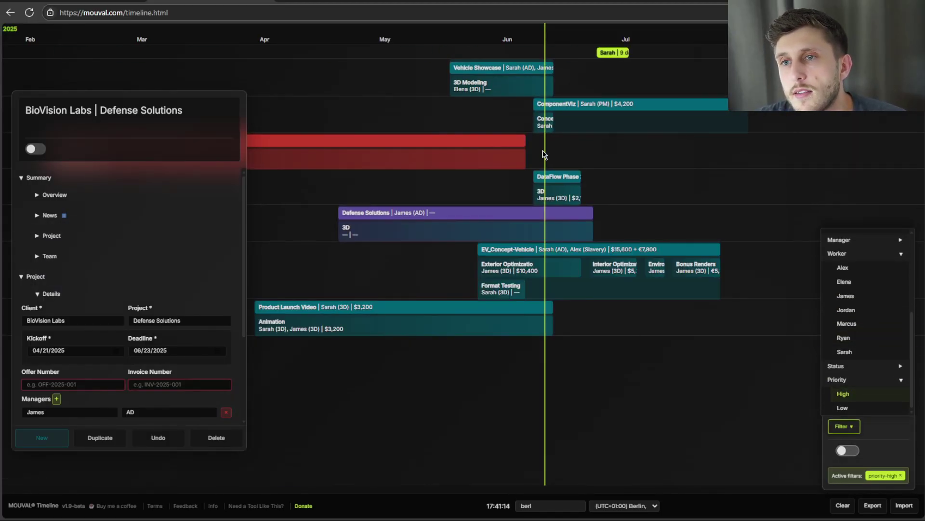
pyautogui.click(858, 394)
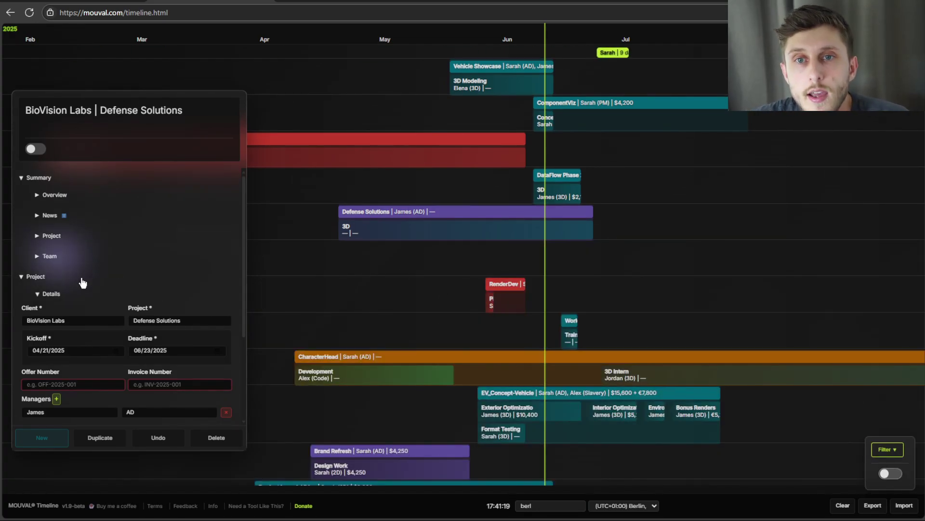
# Step: Collapse the Defense Solutions Project section and read the summary's news on invoicing, milestones due soon and project budgets
pyautogui.click(32, 178)
pyautogui.click(32, 178)
pyautogui.click(30, 277)
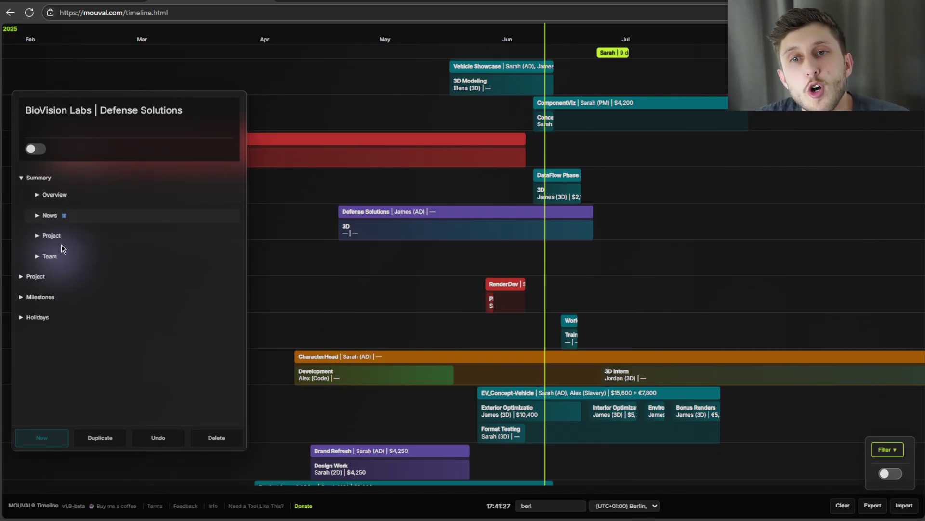
pyautogui.click(51, 215)
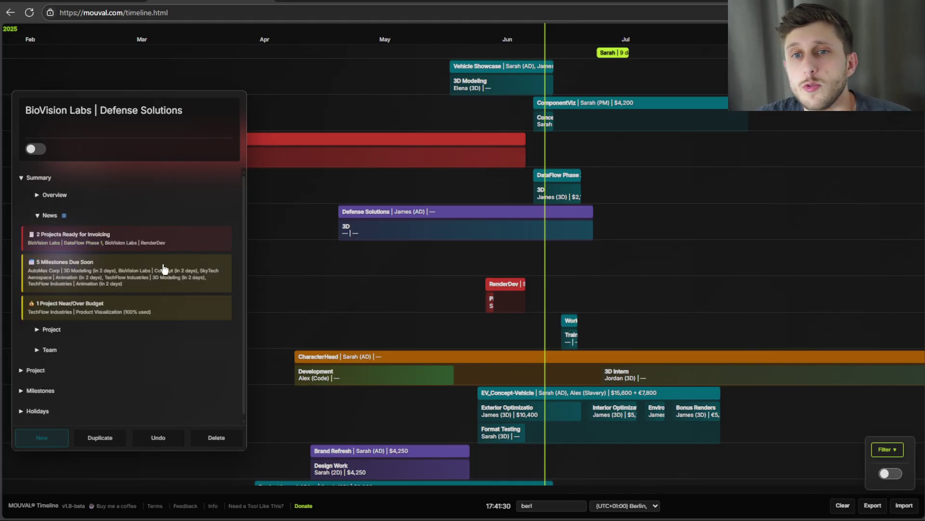
pyautogui.click(63, 216)
pyautogui.click(105, 247)
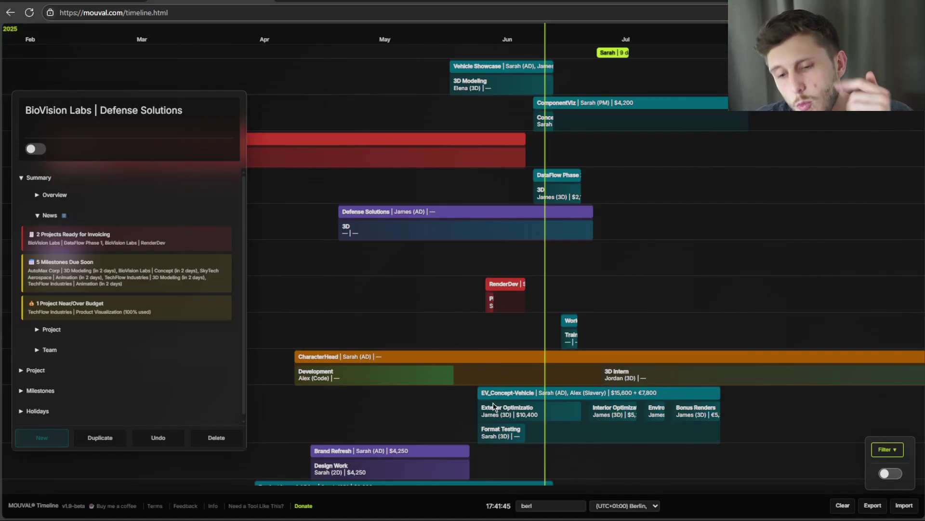
pyautogui.click(57, 216)
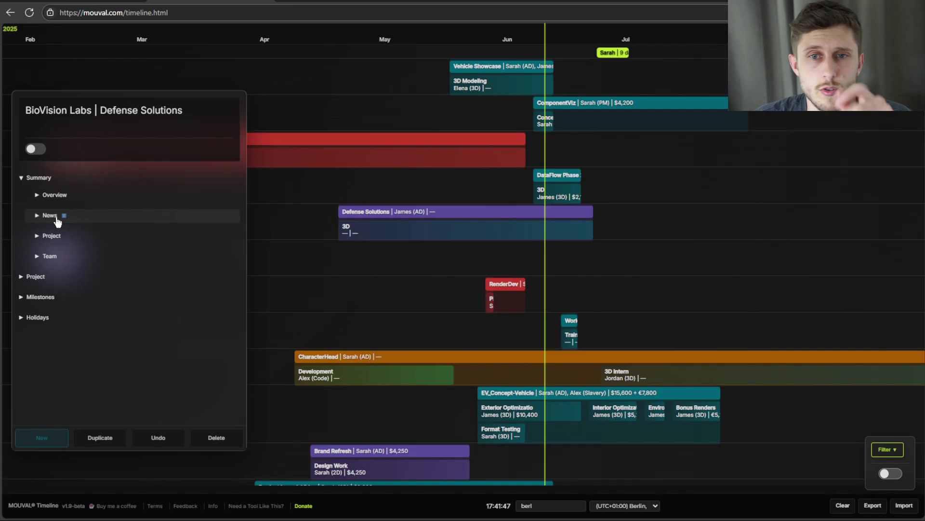
# Step: Read the Defense Solutions project summary, including its deadline, budget, managers and current milestone
pyautogui.click(51, 235)
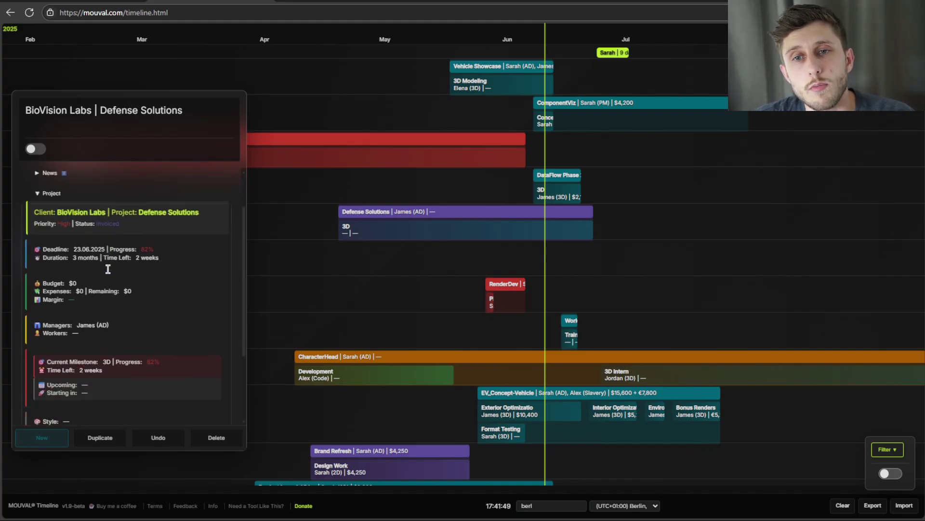
pyautogui.scroll(-4, 120, 331)
pyautogui.scroll(4, 88, 315)
pyautogui.click(50, 236)
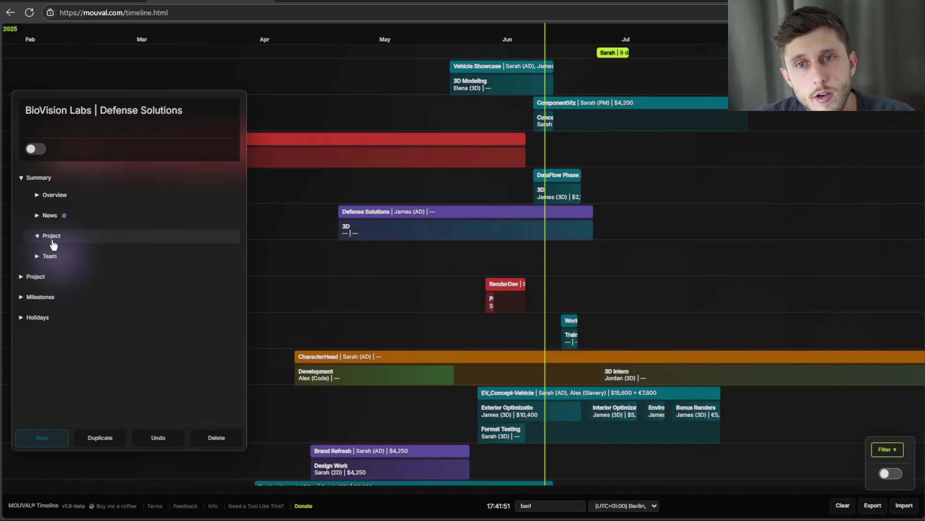
# Step: Examine the summary overview down to its upcoming projects and holidays
pyautogui.click(57, 196)
pyautogui.scroll(-5, 86, 337)
pyautogui.scroll(2, 90, 356)
pyautogui.scroll(-3, 86, 345)
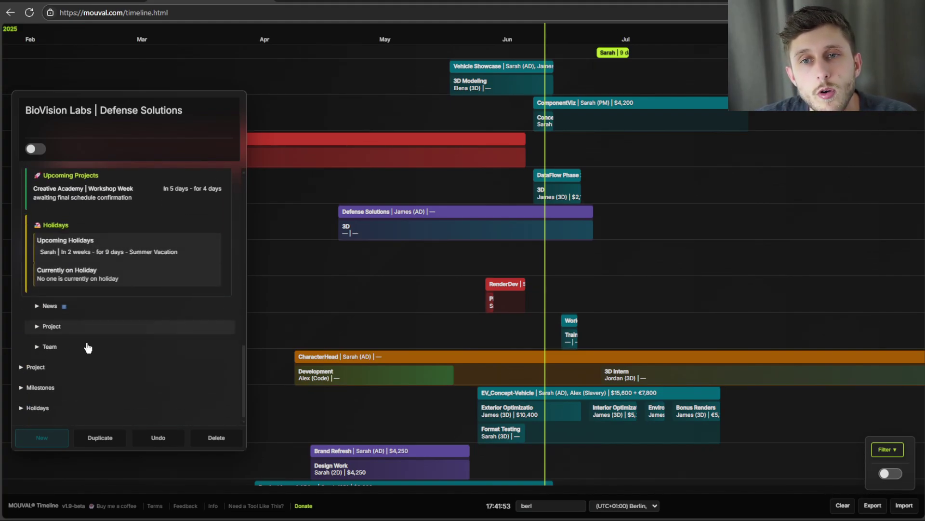
# Step: View the Summer Vacation holiday's details and check the upcoming and current holidays in the summary overview
pyautogui.click(615, 50)
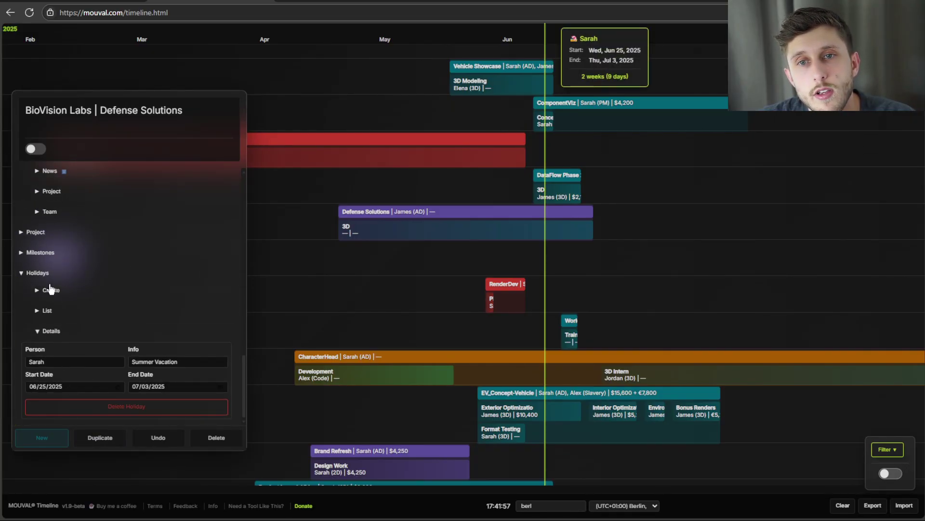
pyautogui.scroll(9, 151, 329)
pyautogui.scroll(-6, 118, 372)
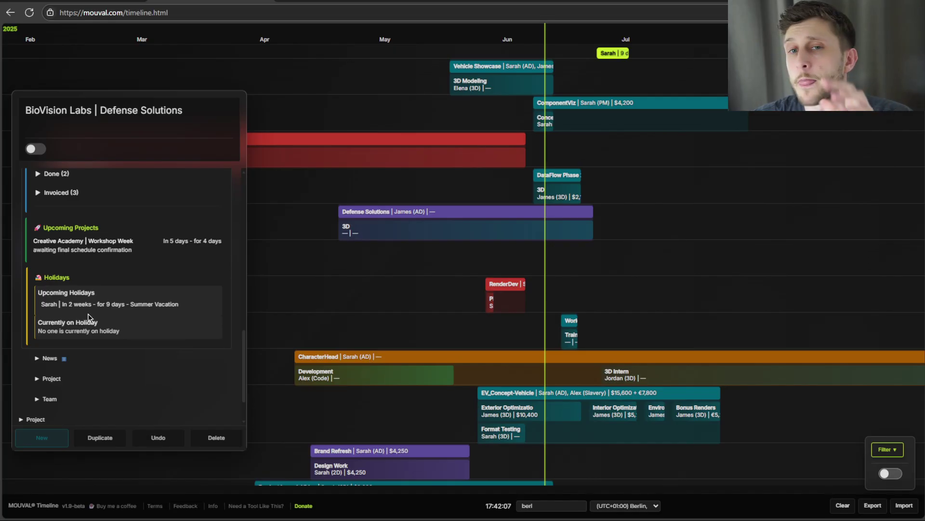
pyautogui.scroll(-2, 153, 322)
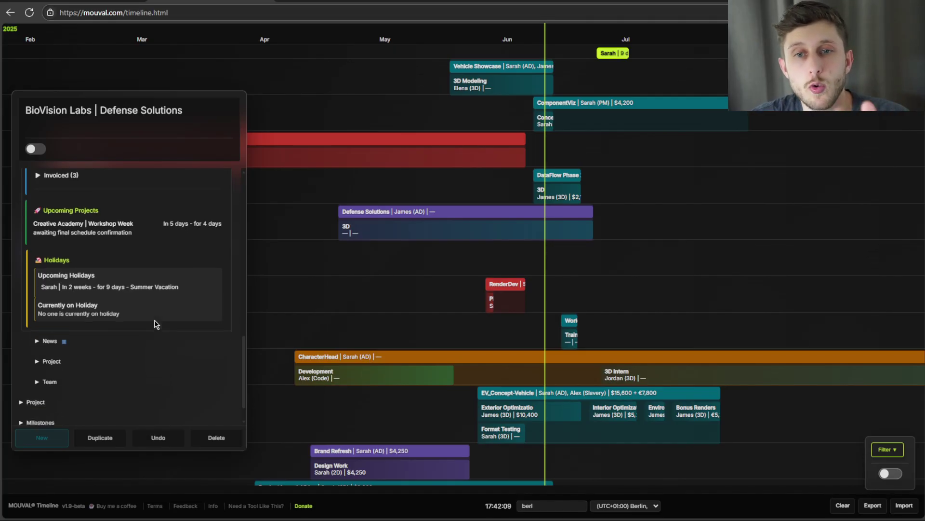
pyautogui.click(52, 410)
pyautogui.scroll(-3, 149, 363)
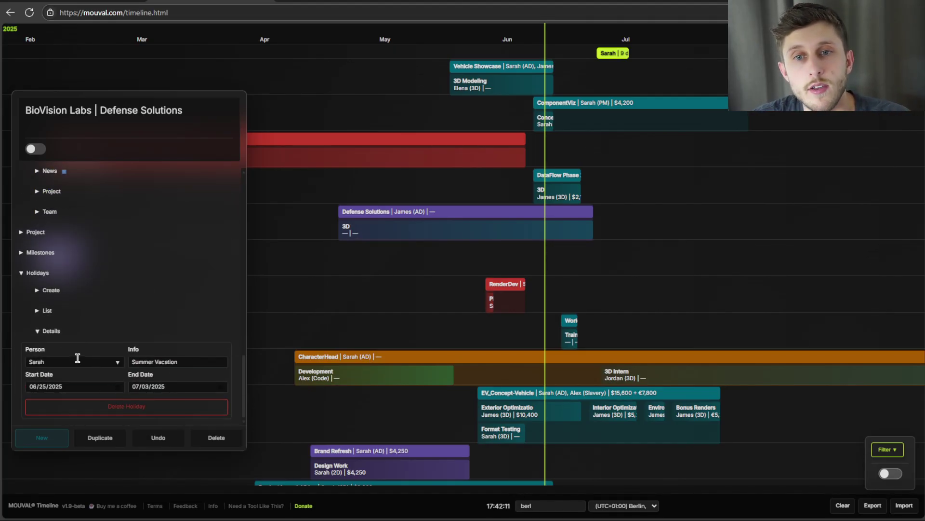
# Step: Review the Summer Vacation holiday's fields and collapse the active projects under the summary's Projects by Status
pyautogui.doubleClick(142, 362)
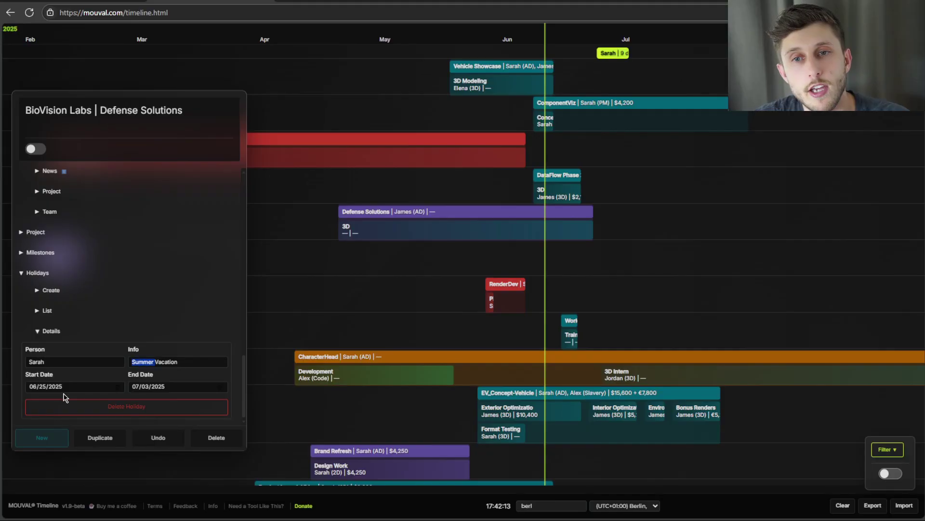
pyautogui.scroll(-10, 144, 338)
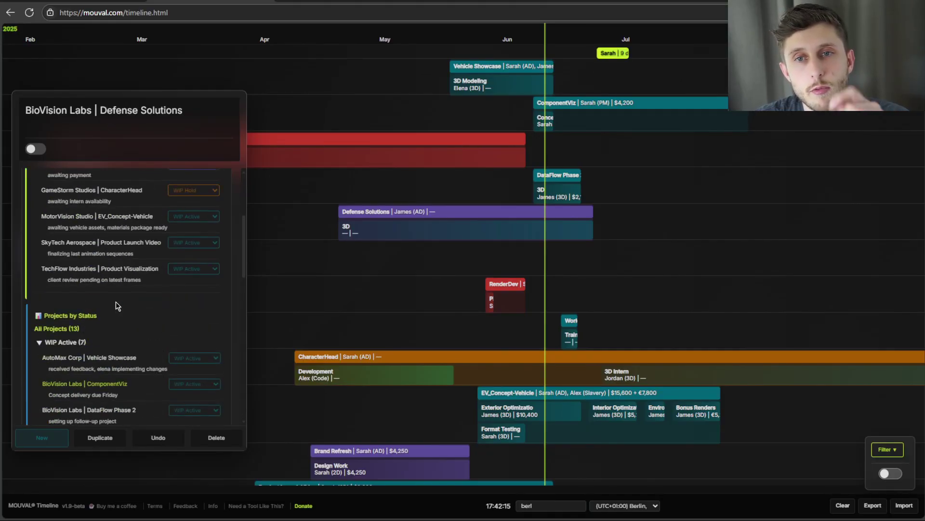
pyautogui.click(74, 342)
pyautogui.scroll(-1, 75, 343)
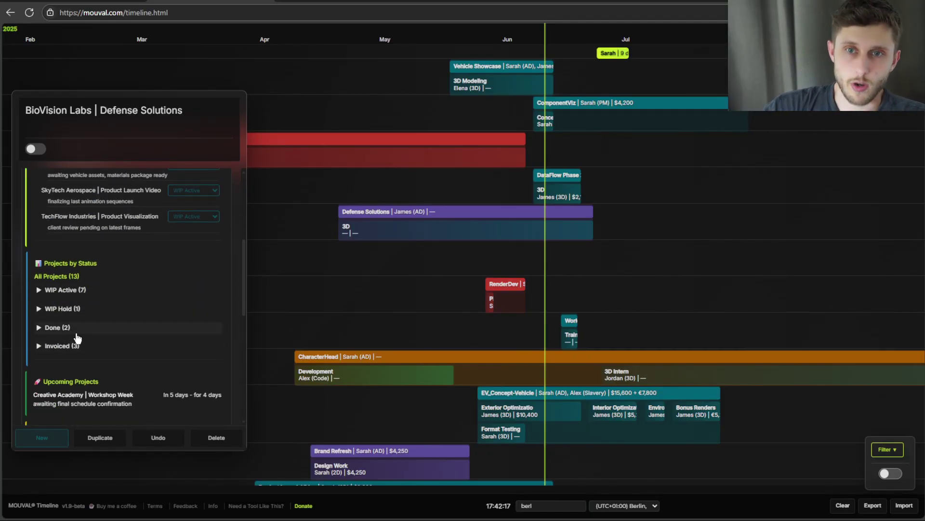
# Step: Replace the Vehicle Showcase note in Today's Projects with "need send to client bla bla"
pyautogui.scroll(10, 43, 292)
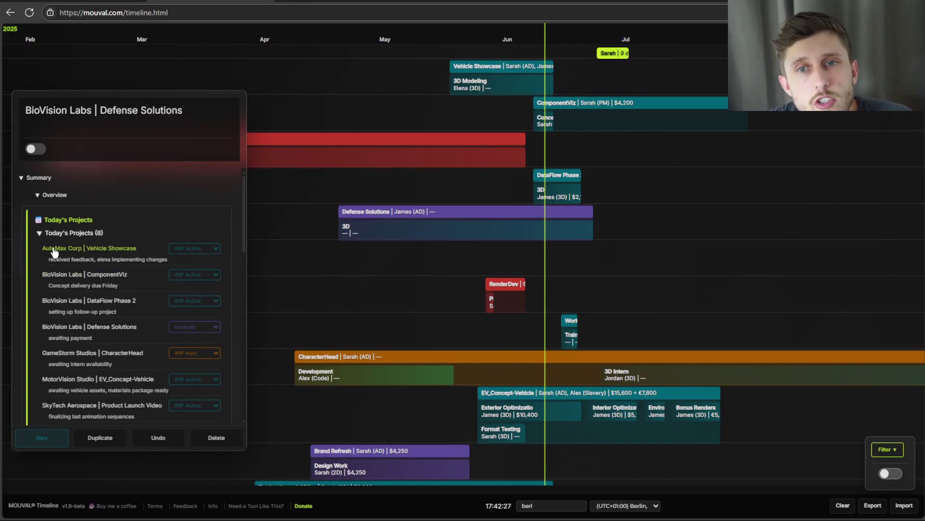
pyautogui.tripleClick(84, 260)
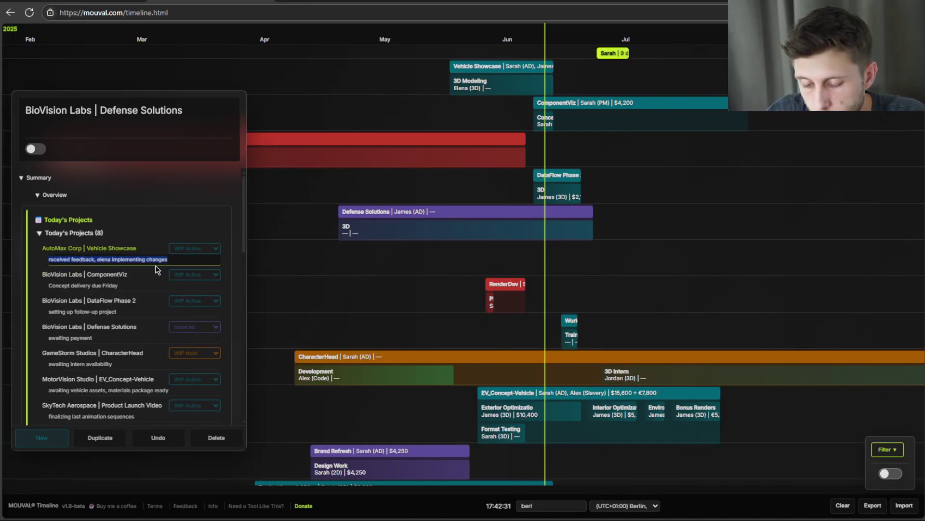
pyautogui.write('r')
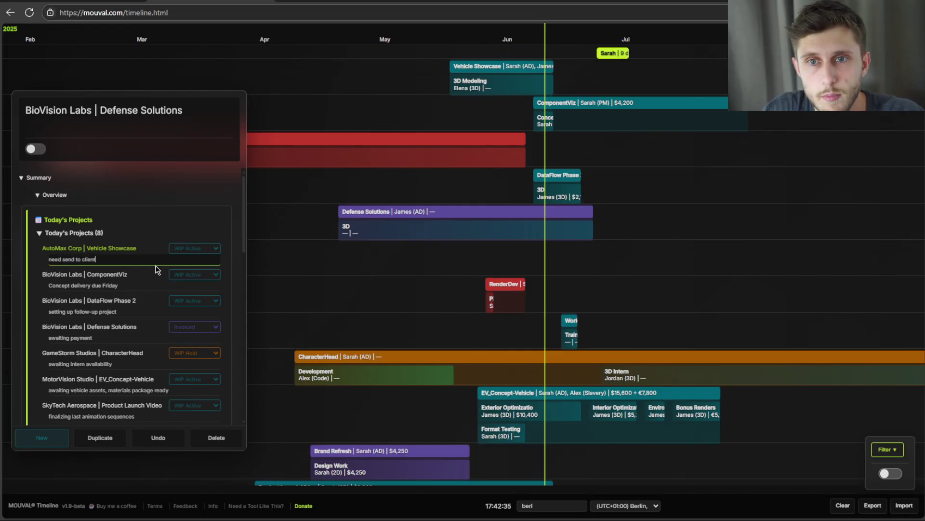
pyautogui.write('eed send to client bla bla')
pyautogui.press('Return')
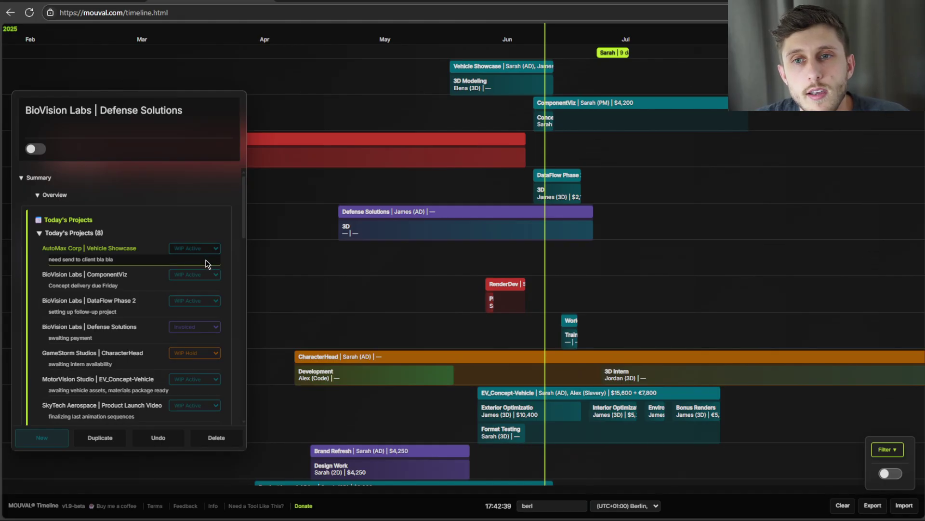
# Step: Set the Vehicle Showcase project's status to WIP Hold and the ComponentViz project's status to Invoiced
pyautogui.click(207, 279)
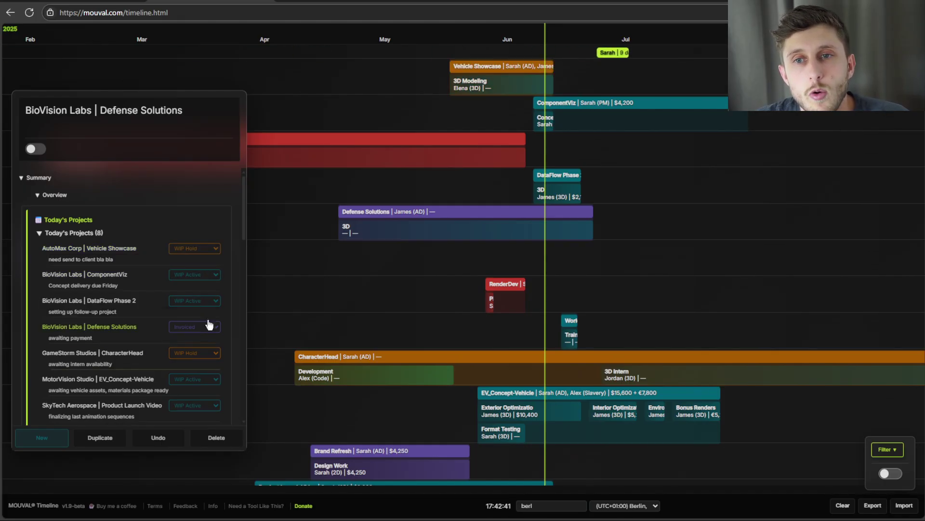
pyautogui.click(209, 275)
pyautogui.click(202, 316)
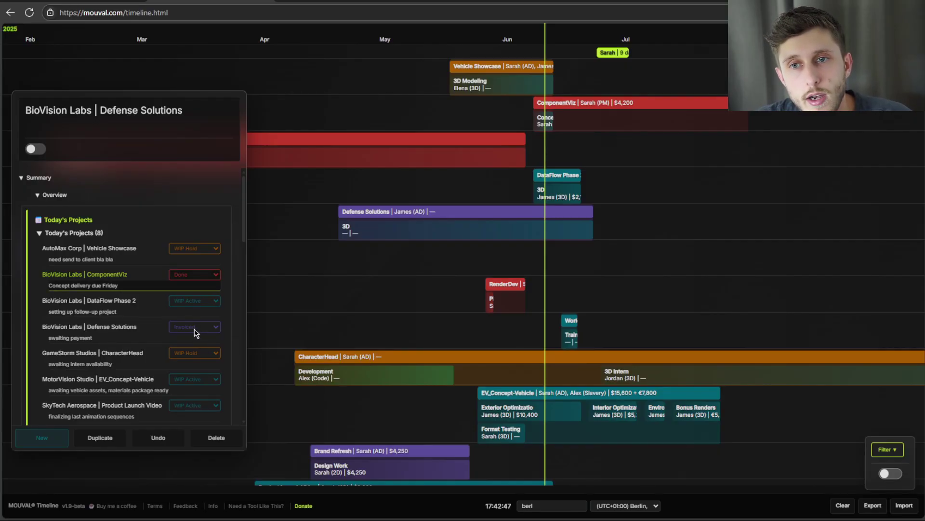
# Step: Open the ComponentViz project and enter an invoice number in its details
pyautogui.click(123, 282)
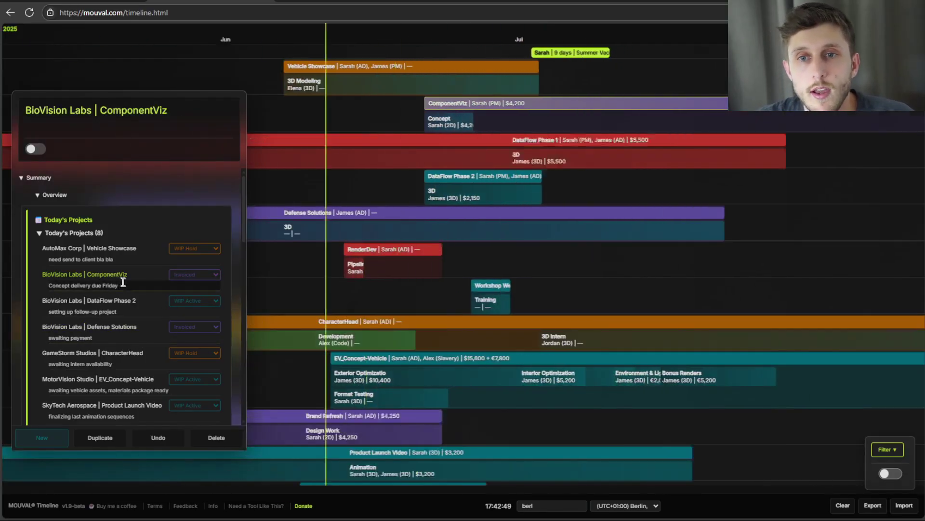
pyautogui.scroll(-5, 500, 182)
pyautogui.scroll(-2, 122, 256)
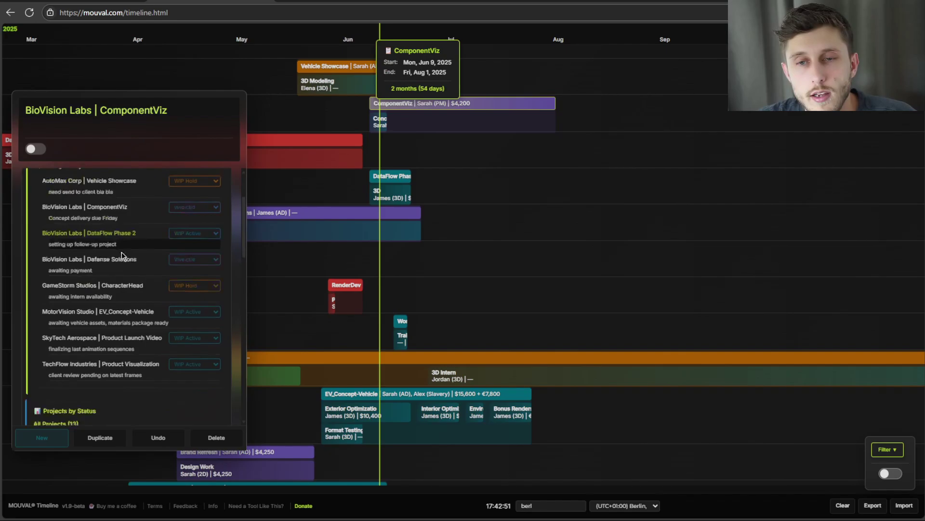
pyautogui.scroll(-10, 123, 289)
pyautogui.click(169, 256)
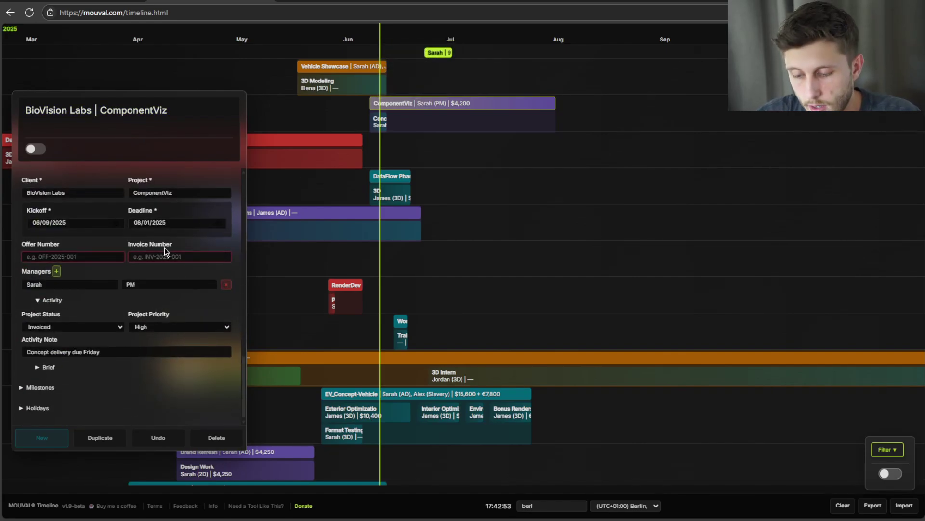
pyautogui.click(164, 249)
pyautogui.write('INV-s')
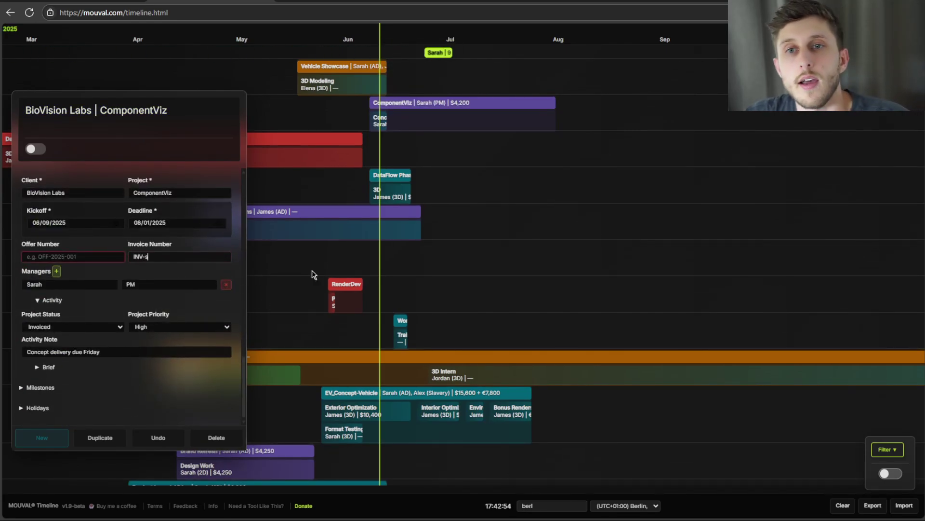
pyautogui.write('dfaskldklajs')
# Step: Expand the on-hold projects under Projects by Status and set the CharacterHead project's status to WIP Active
pyautogui.scroll(3, 96, 250)
pyautogui.scroll(-5, 84, 244)
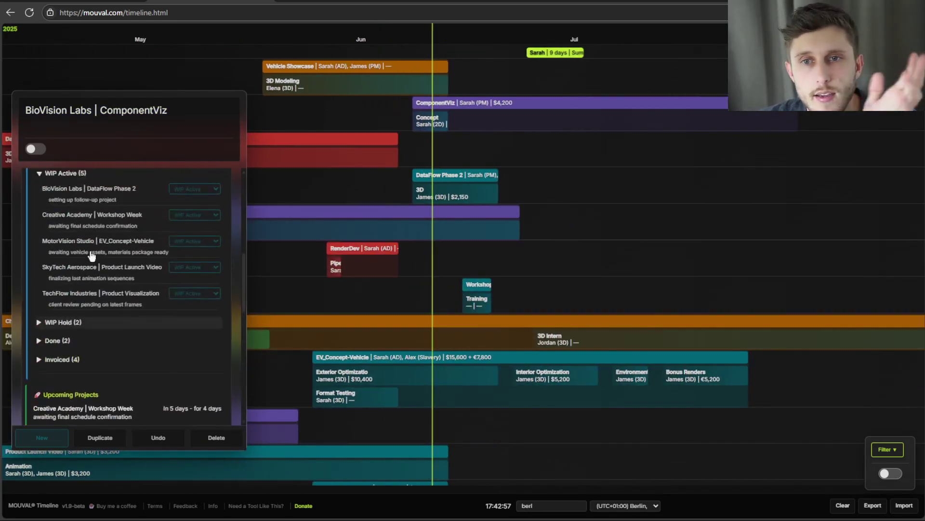
pyautogui.scroll(1, 87, 384)
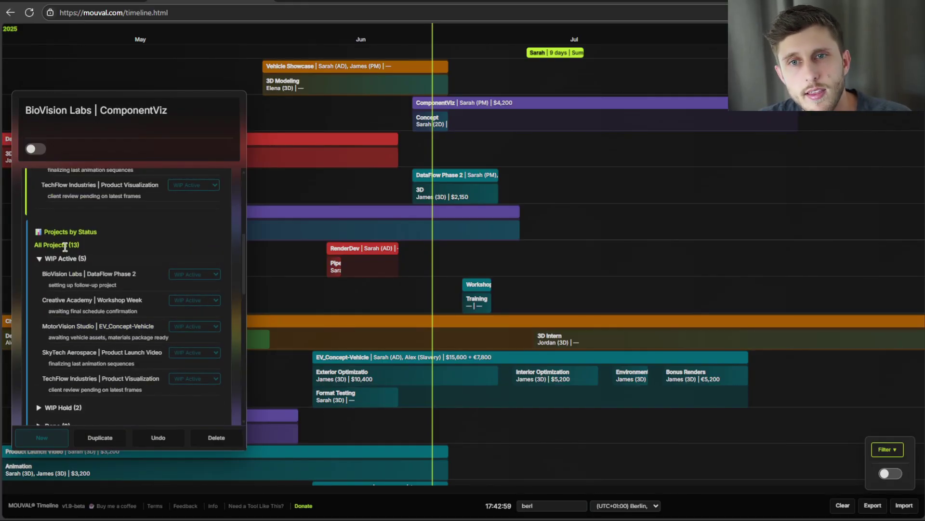
pyautogui.click(67, 257)
pyautogui.click(75, 278)
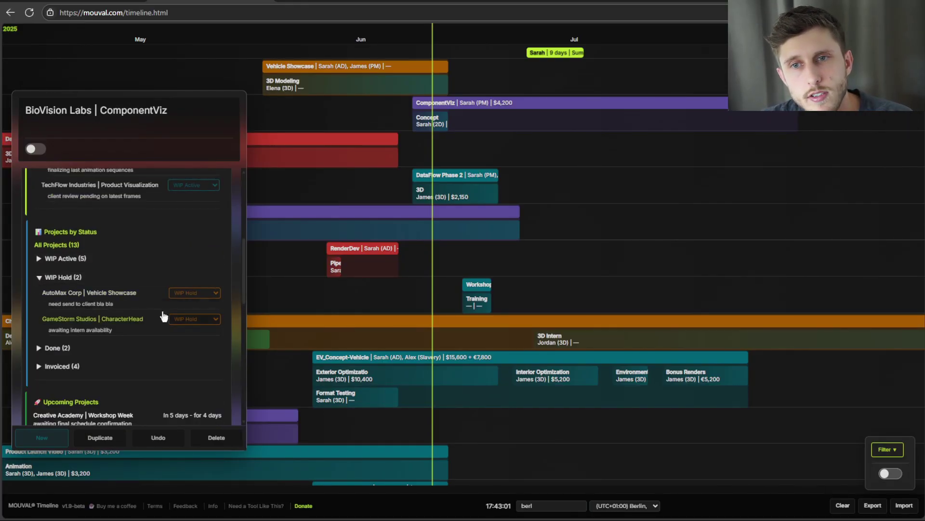
pyautogui.click(195, 323)
pyautogui.click(194, 330)
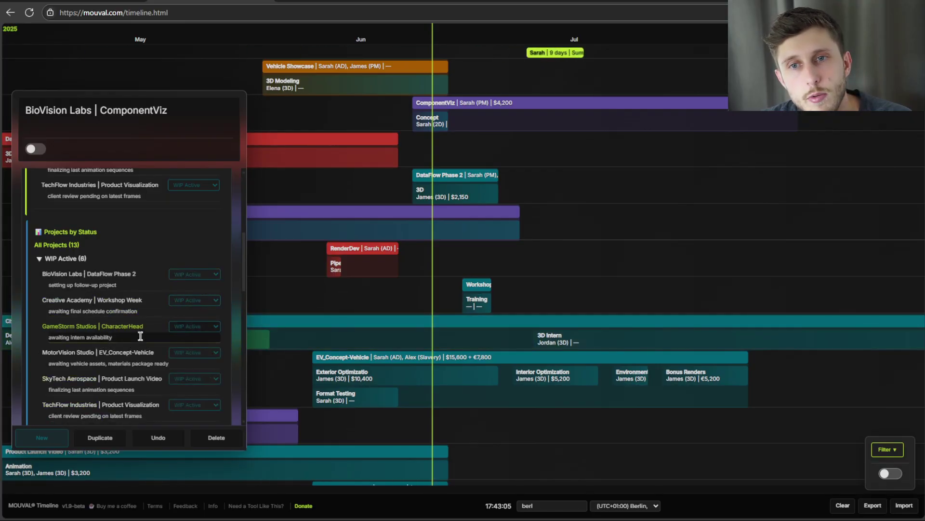
# Step: Replace the CharacterHead project's activity note with "we got feeds, lets do it"
pyautogui.moveTo(119, 337); pyautogui.dragTo(42, 338)
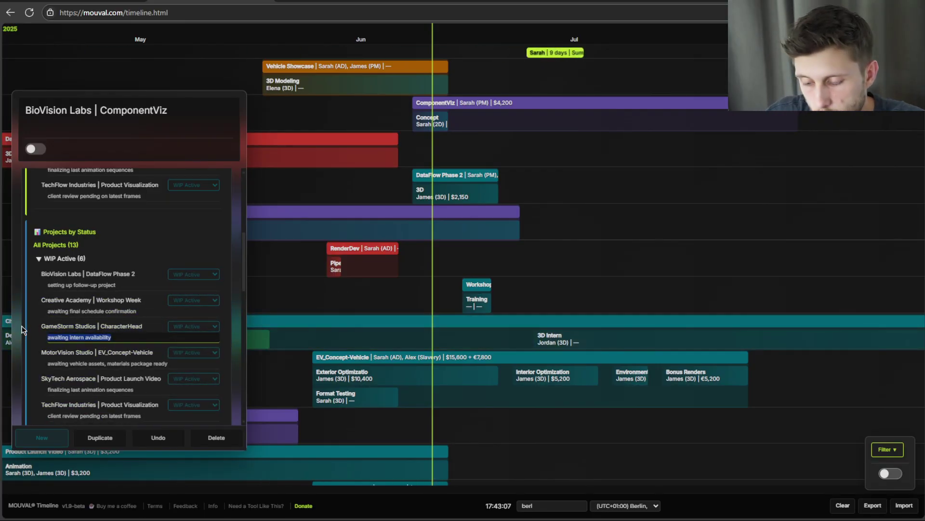
pyautogui.write('we got feeds,')
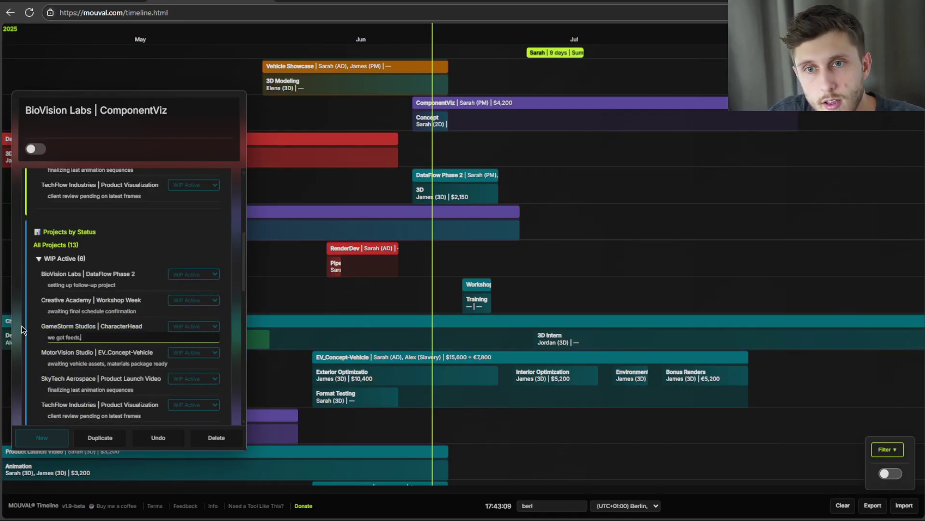
pyautogui.write(' klets')
pyautogui.press('BackSpace')
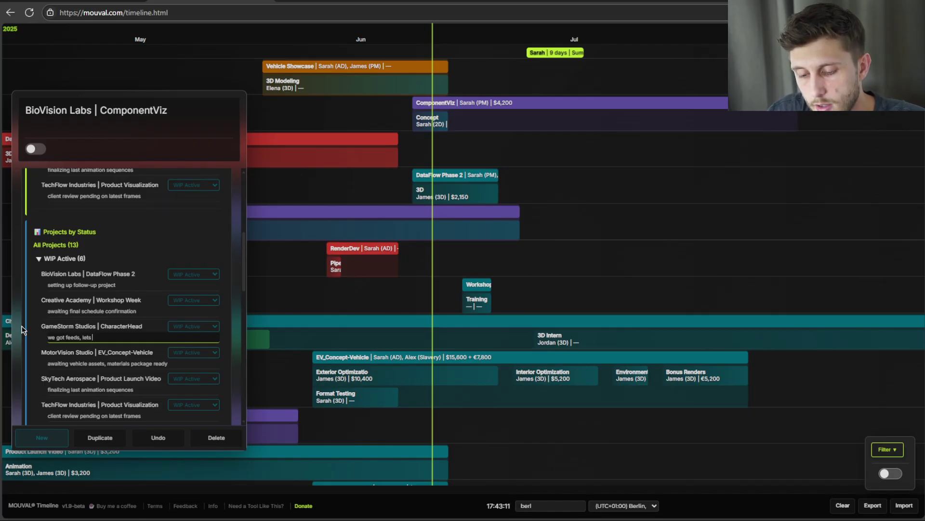
pyautogui.write('do it')
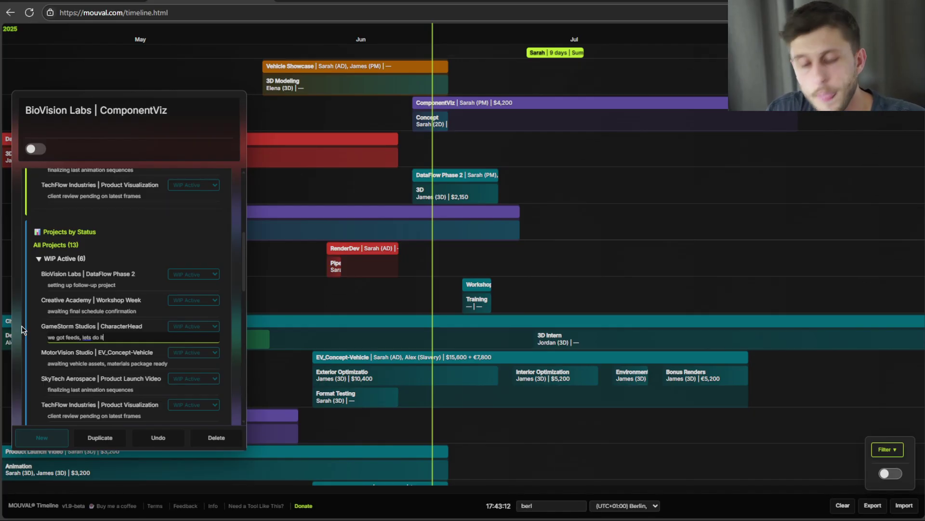
# Step: Collapse the active projects group and review the upcoming projects, holidays and ComponentViz project details
pyautogui.click(65, 259)
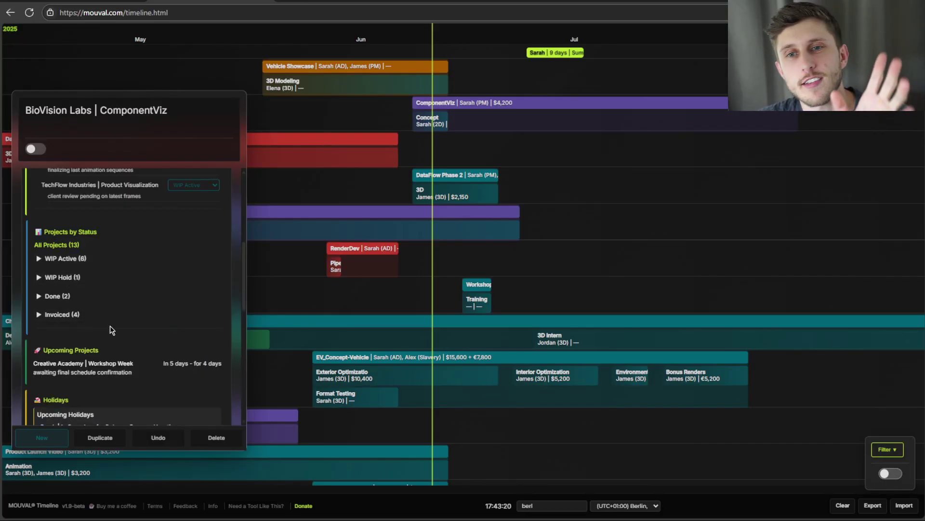
pyautogui.scroll(-3, 89, 319)
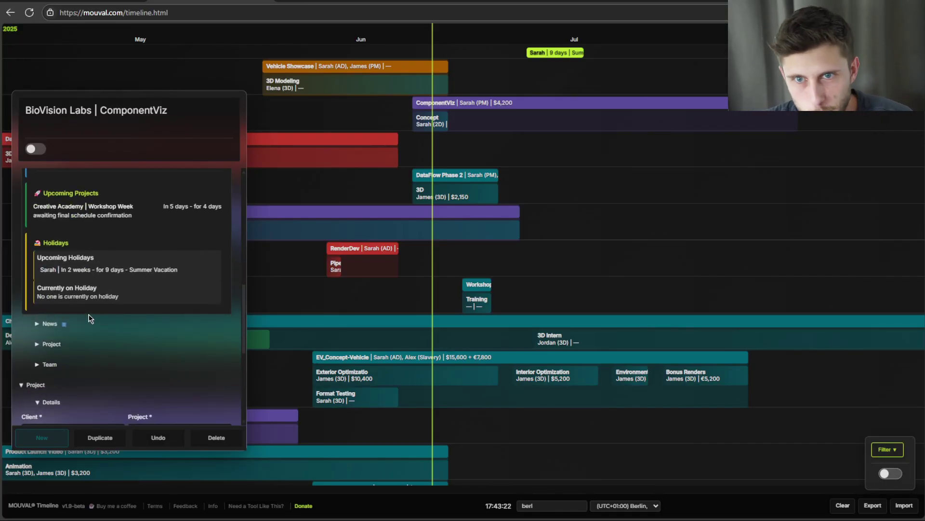
pyautogui.scroll(3, 89, 314)
pyautogui.scroll(-3, 88, 333)
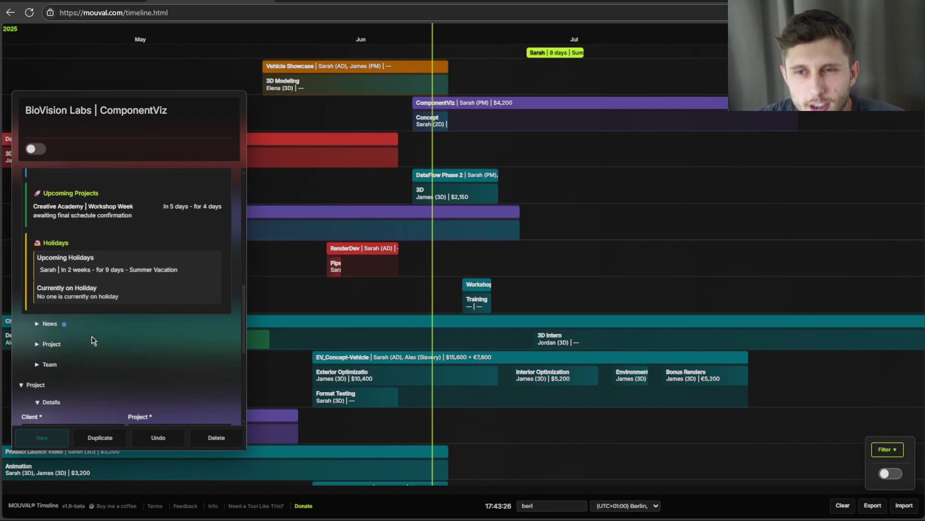
pyautogui.scroll(-4, 91, 336)
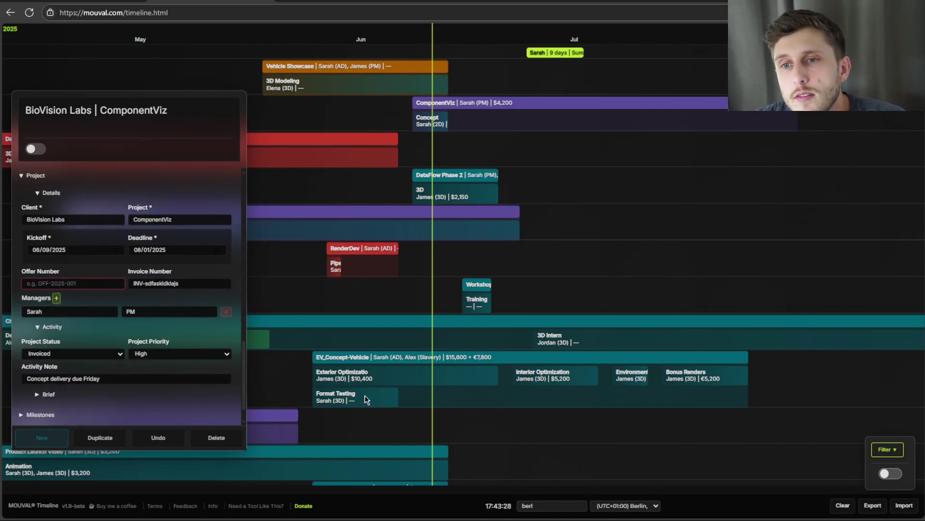
# Step: Set the end date of EV_Concept-Vehicle's Exterior Optimizatio milestone to 06/27/2025 and check its bar on the timeline
pyautogui.click(390, 398)
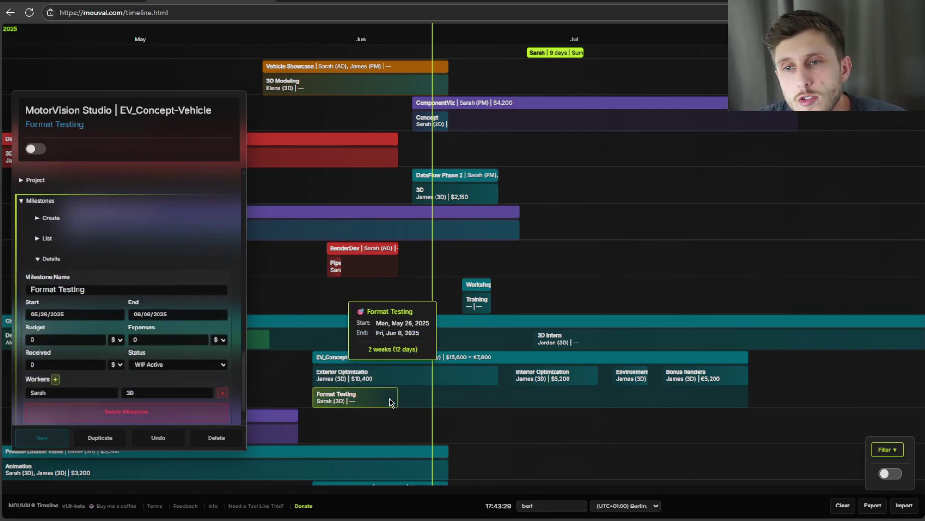
pyautogui.click(475, 375)
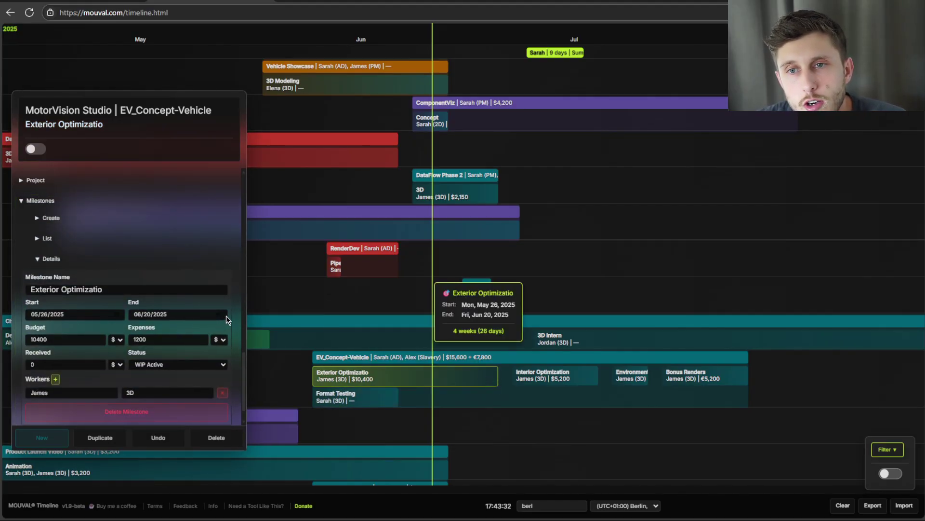
pyautogui.click(219, 315)
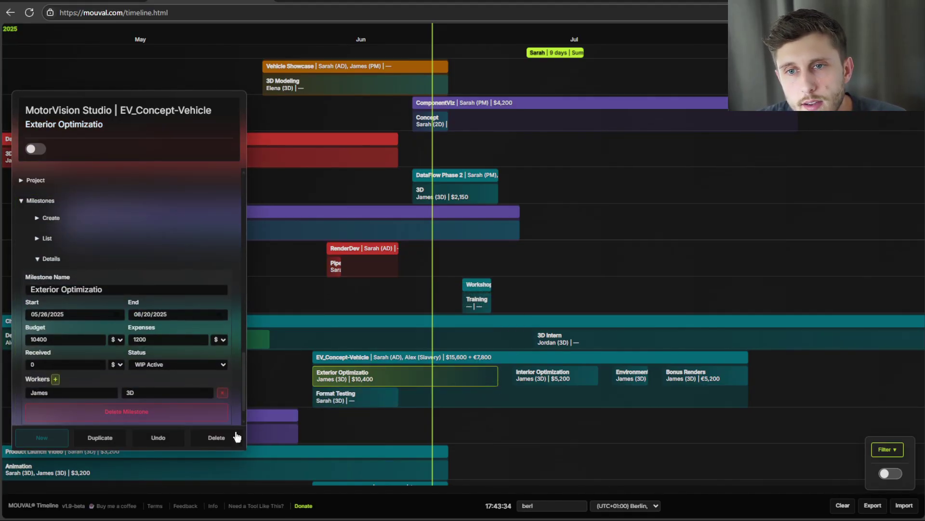
pyautogui.click(206, 409)
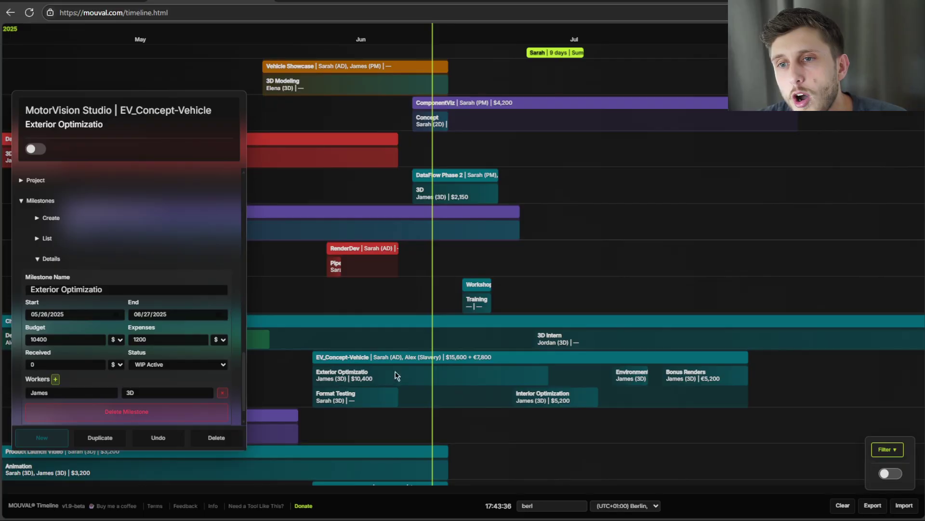
pyautogui.click(547, 399)
pyautogui.click(516, 374)
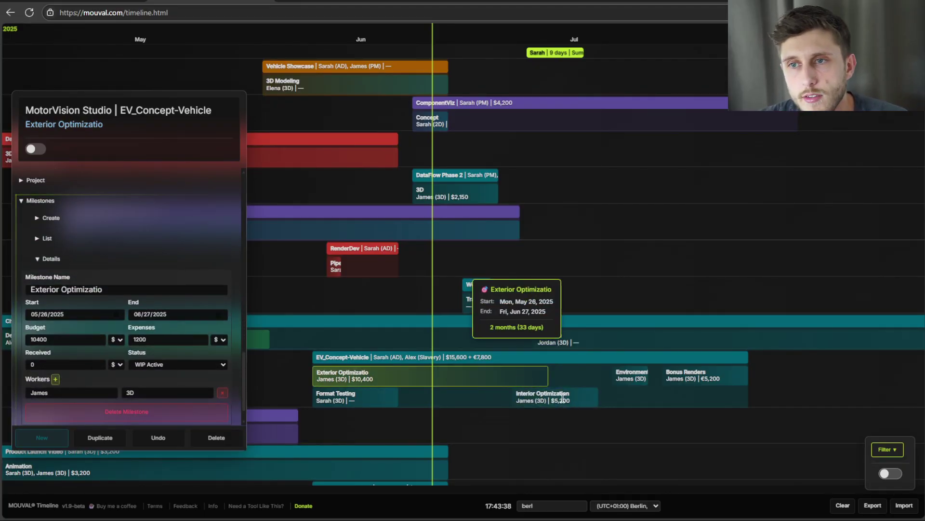
# Step: Collapse the summary overview and read each team member's project assignments in the Team summary
pyautogui.scroll(-3, 484, 385)
pyautogui.scroll(-10, 84, 261)
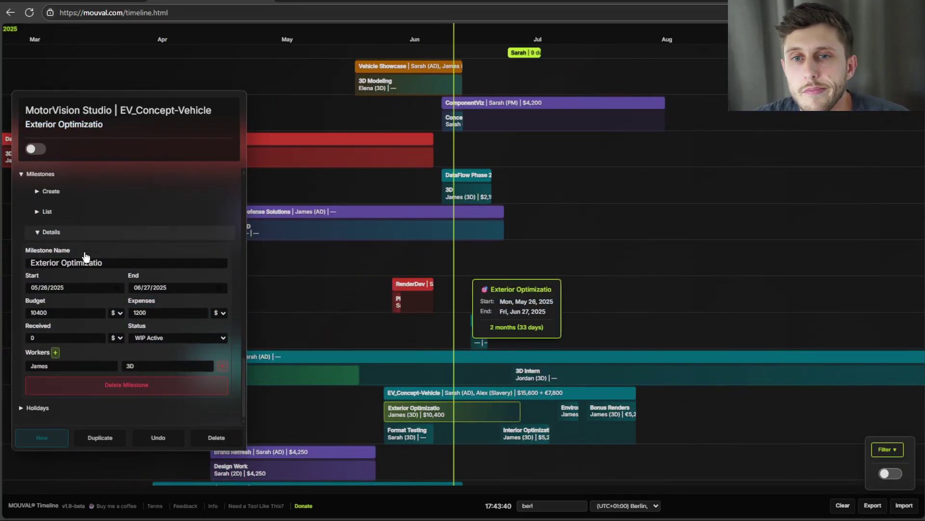
pyautogui.scroll(10, 85, 263)
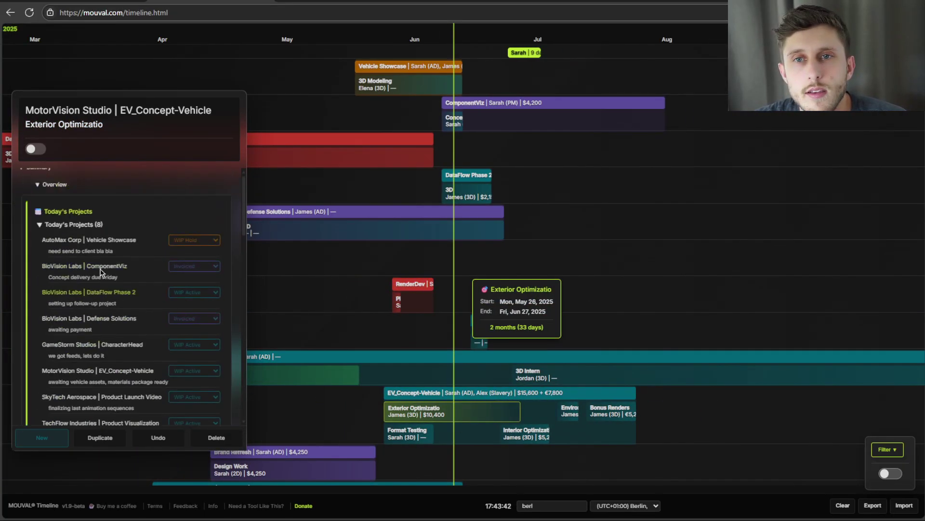
pyautogui.click(78, 257)
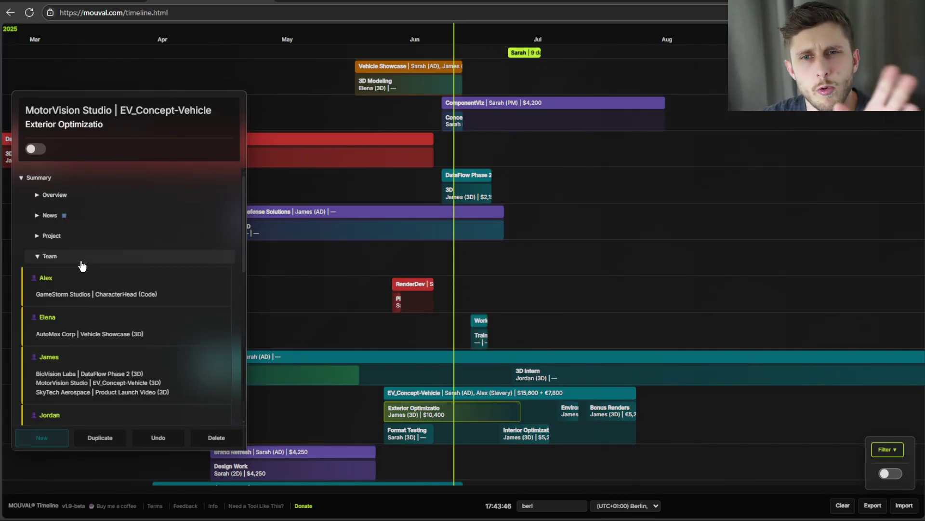
pyautogui.scroll(-3, 82, 266)
pyautogui.scroll(2, 60, 268)
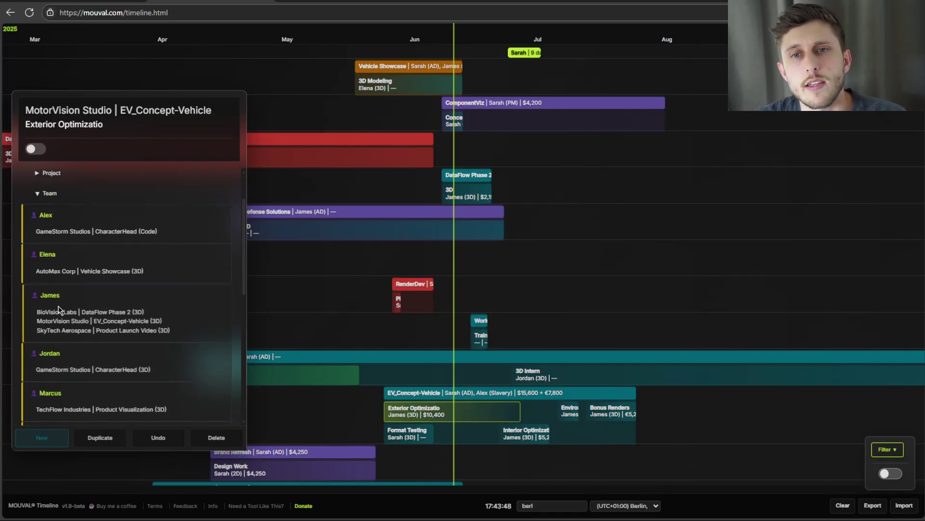
pyautogui.scroll(2, 88, 341)
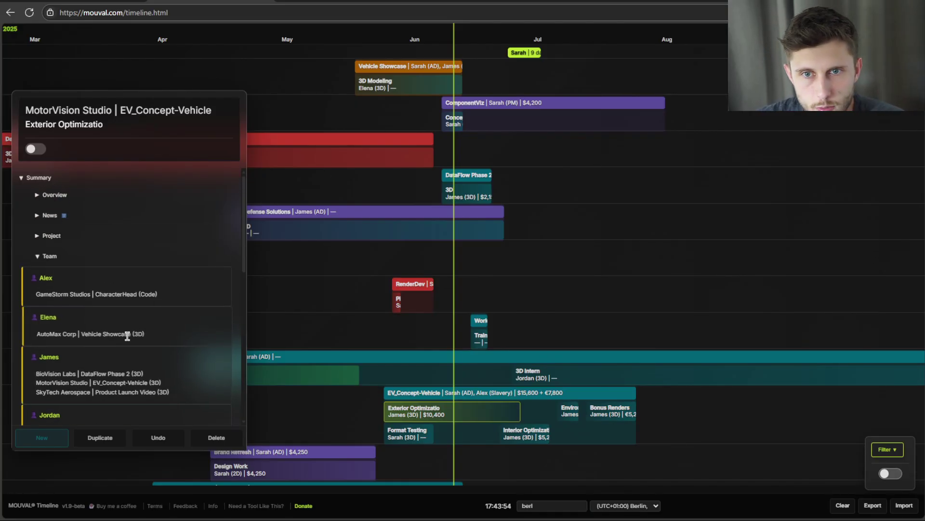
# Step: Read the remaining team members' project assignments in the Team summary
pyautogui.doubleClick(61, 258)
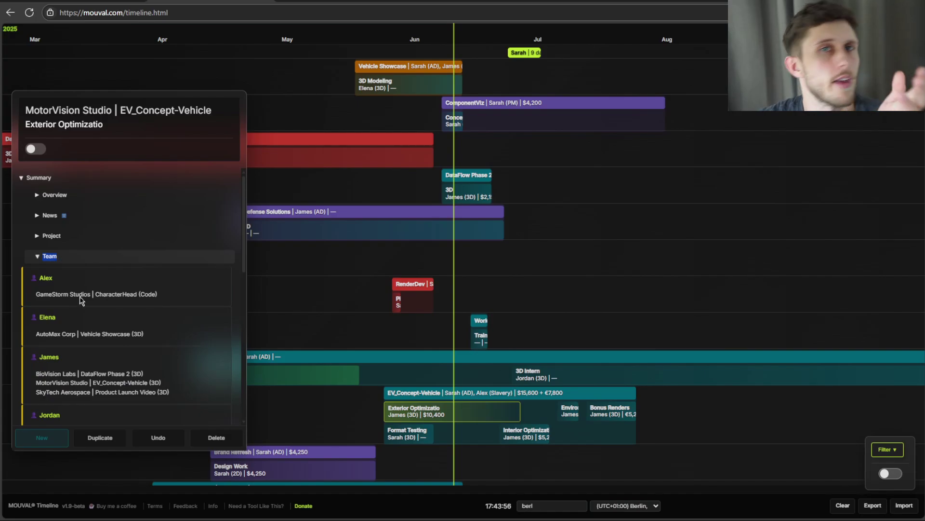
pyautogui.scroll(-4, 77, 319)
pyautogui.scroll(1, 77, 322)
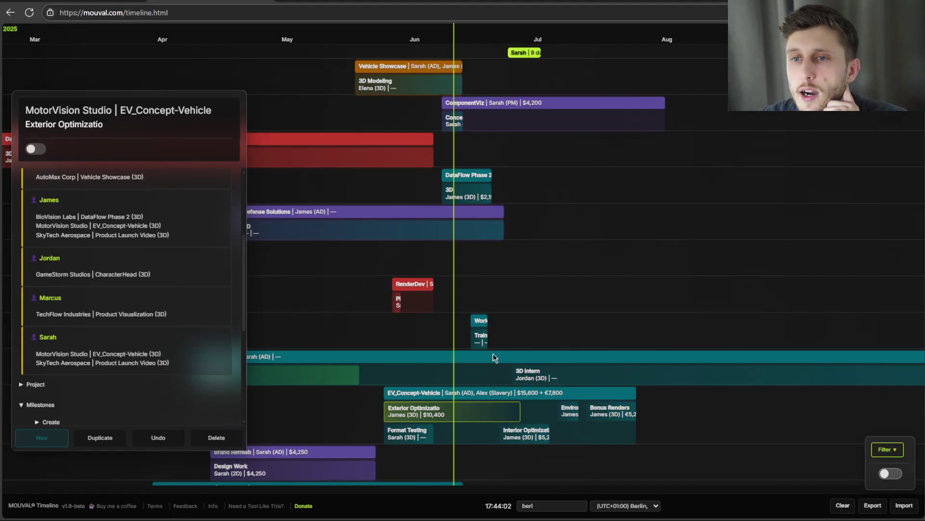
# Step: Replace the worker on EV_Concept-Vehicle's Bonus Renders milestone with the team member assigned to Vehicle Showcase, keeping the 3D role
pyautogui.scroll(-2, 449, 400)
pyautogui.scroll(4, 648, 421)
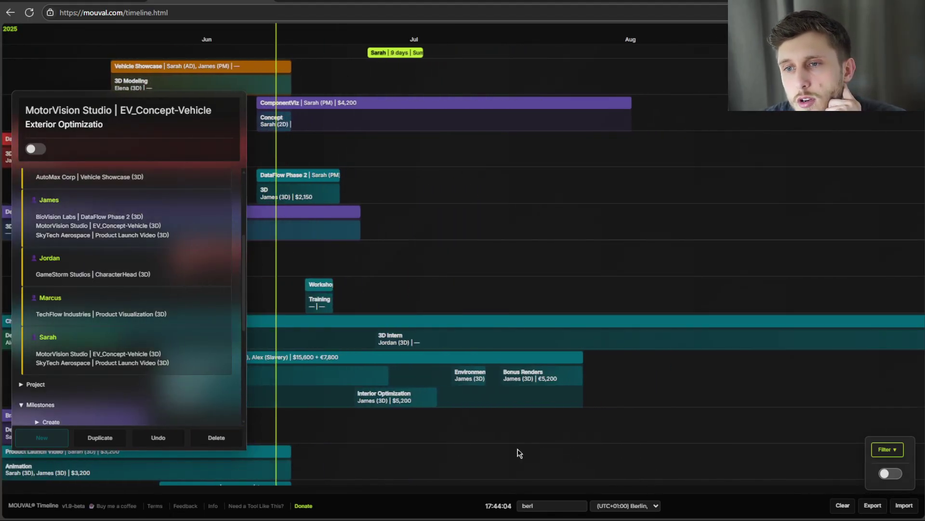
pyautogui.click(547, 378)
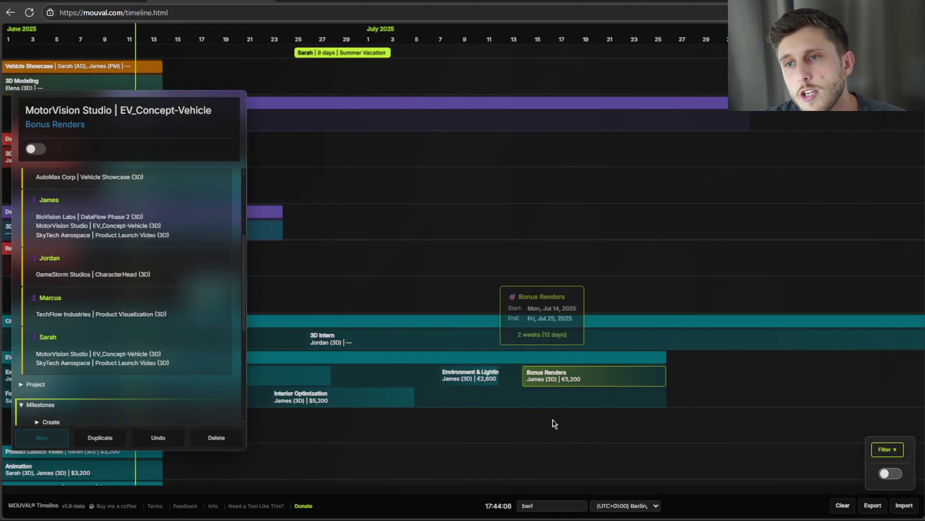
pyautogui.scroll(-1, 119, 368)
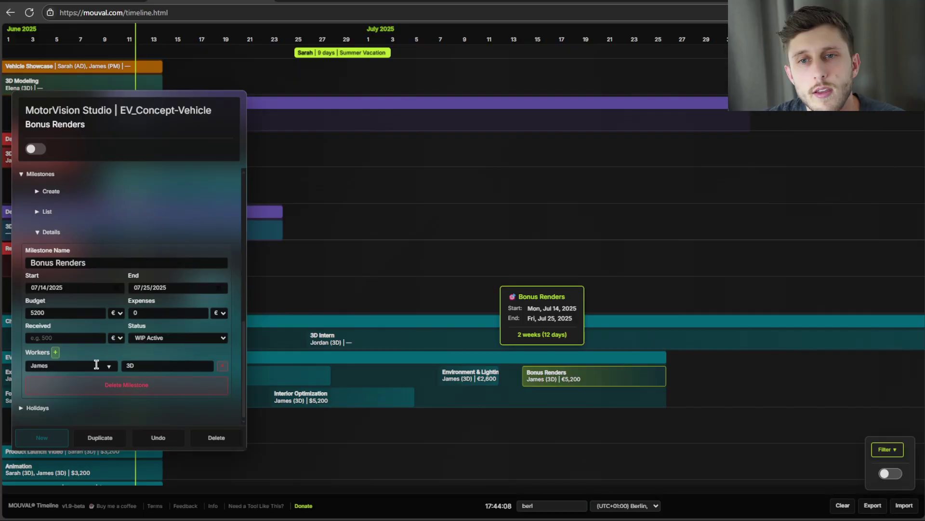
pyautogui.click(108, 366)
pyautogui.moveTo(106, 367); pyautogui.dragTo(6, 366)
pyautogui.press('BackSpace')
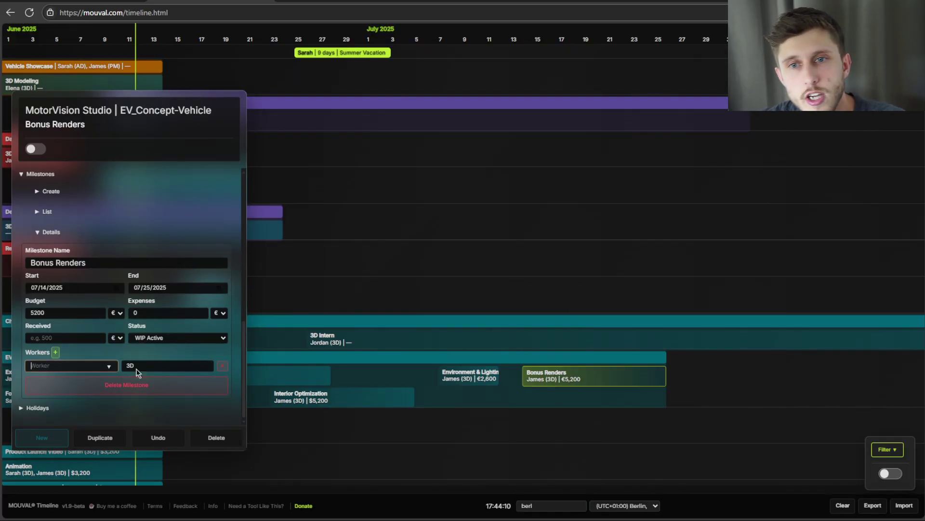
pyautogui.click(82, 407)
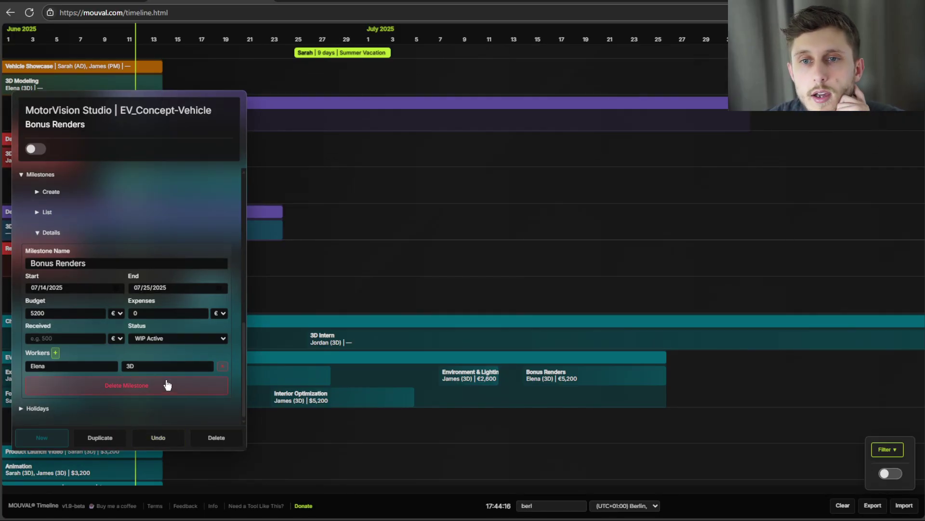
# Step: Open the EV_Concept-Vehicle project and check the team members' assignments in the Team summary
pyautogui.scroll(-3, 410, 386)
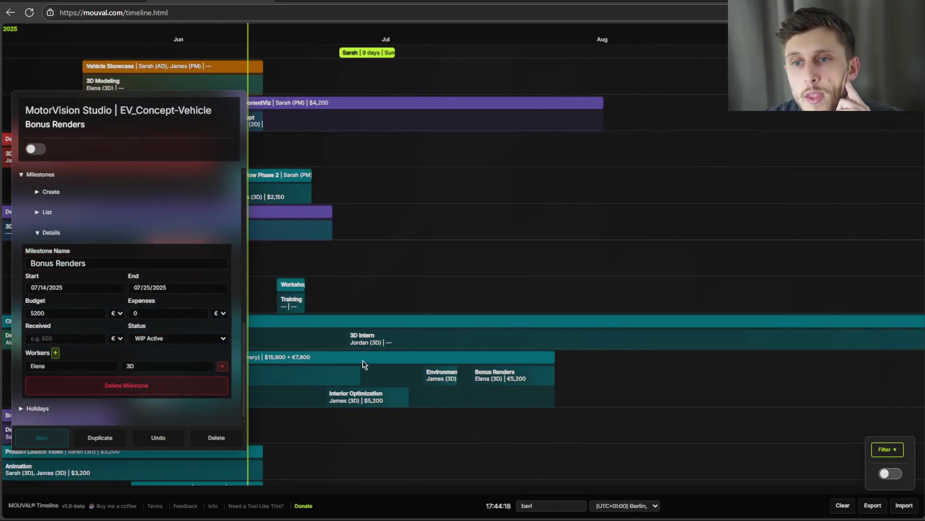
pyautogui.click(366, 360)
pyautogui.scroll(-3, 343, 405)
pyautogui.scroll(-4, 189, 351)
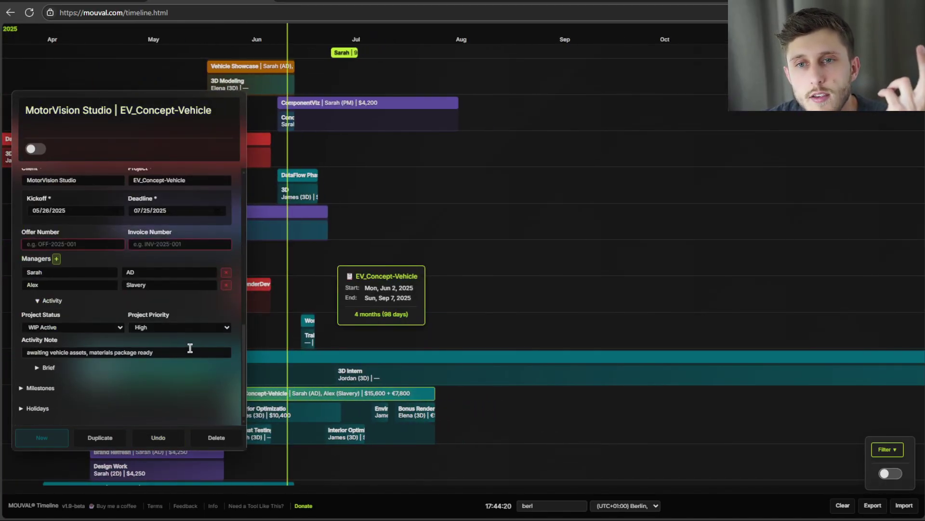
pyautogui.scroll(10, 159, 288)
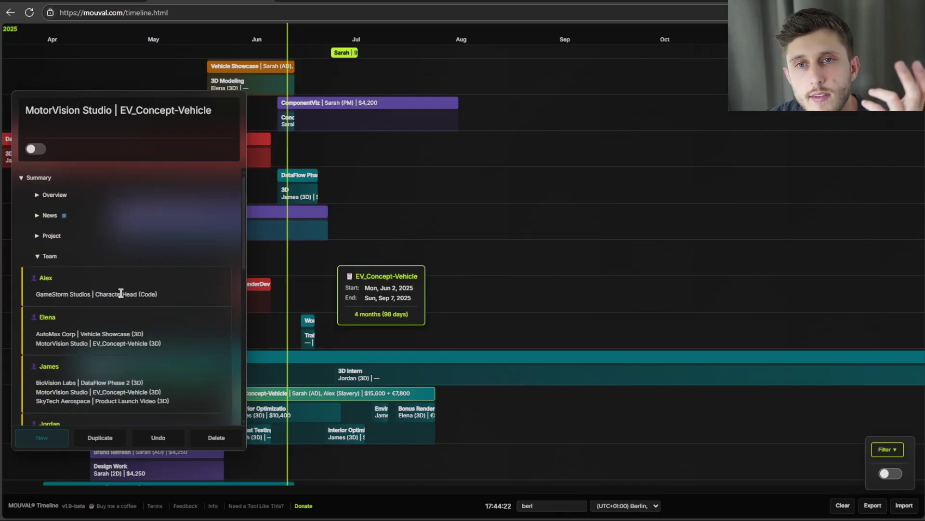
# Step: Collapse the Team summary, expand the overview and review the projects by status with today's projects collapsed
pyautogui.click(70, 256)
pyautogui.click(54, 194)
pyautogui.doubleClick(61, 196)
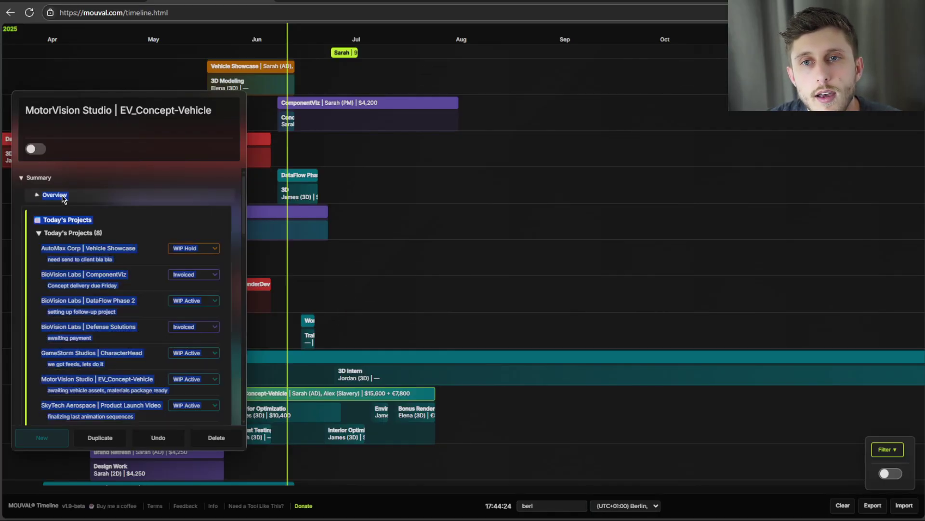
pyautogui.click(201, 234)
pyautogui.click(112, 233)
pyautogui.click(80, 219)
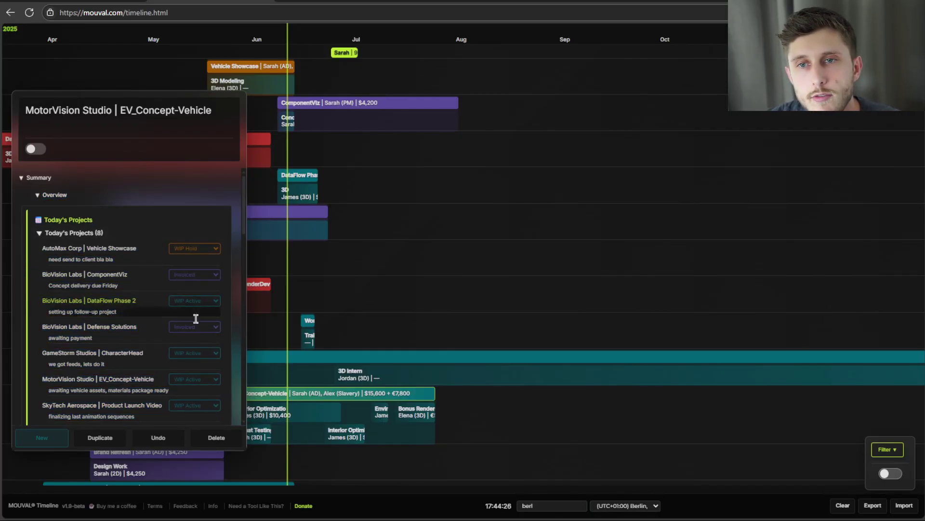
pyautogui.click(56, 233)
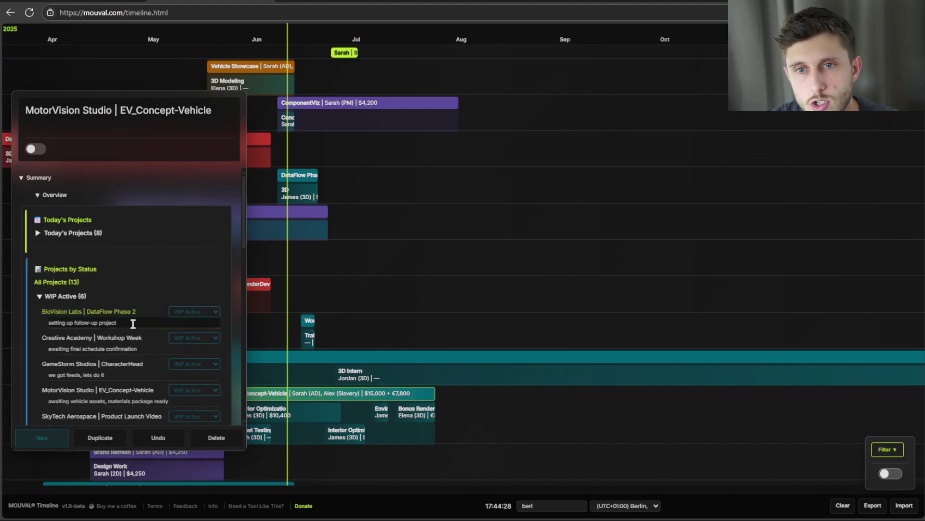
pyautogui.scroll(-1, 116, 342)
pyautogui.scroll(1, 72, 328)
pyautogui.scroll(-6, 63, 311)
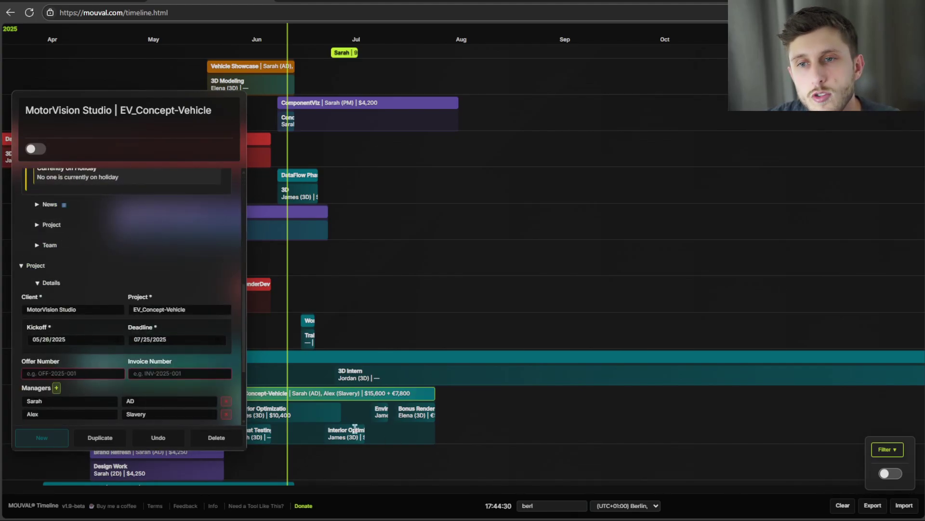
# Step: Review the upcoming projects and holidays, and check EV_Concept-Vehicle's project details and priority options
pyautogui.moveTo(520, 427); pyautogui.dragTo(593, 389)
pyautogui.scroll(-1, 155, 322)
pyautogui.scroll(3, 111, 308)
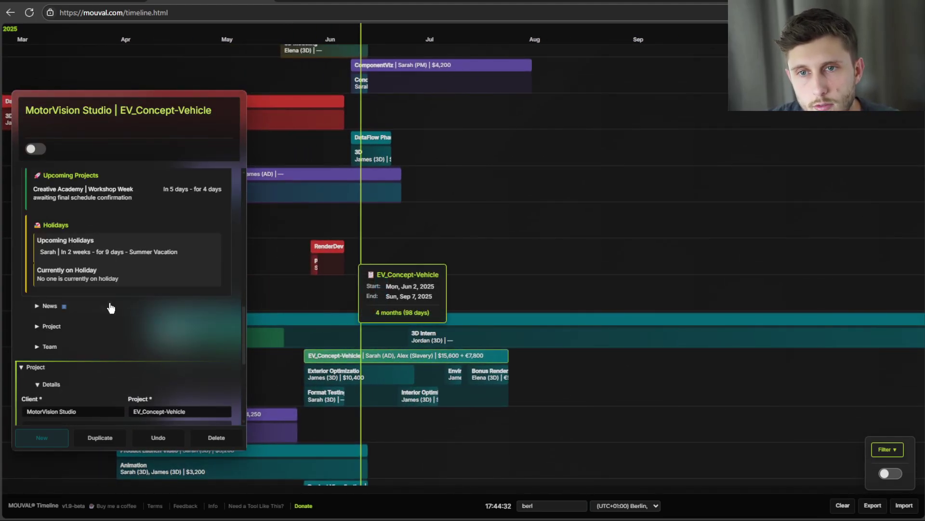
pyautogui.scroll(-5, 111, 309)
pyautogui.scroll(1, 43, 236)
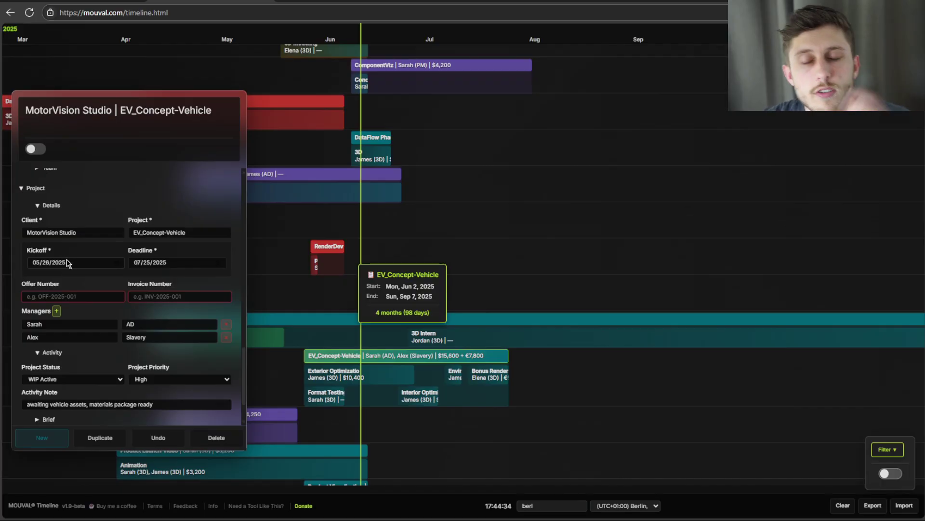
pyautogui.click(182, 383)
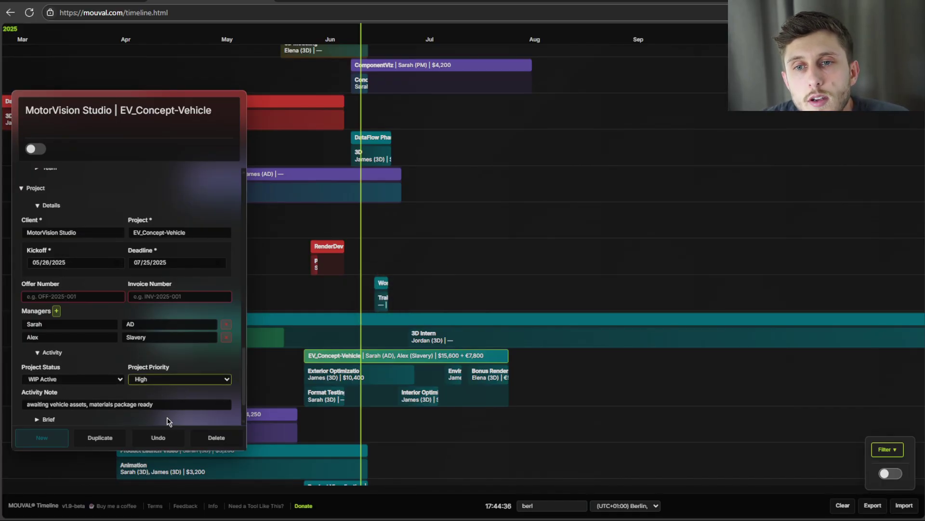
pyautogui.click(167, 420)
pyautogui.click(182, 392)
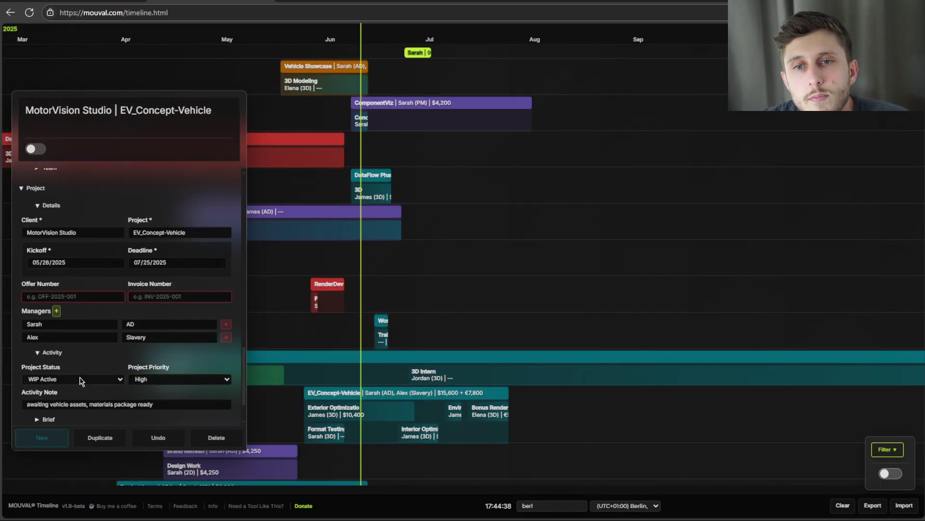
# Step: Switch EV_Concept-Vehicle's project status through Done, Paid and Archive, and set it back to WIP Active
pyautogui.click(81, 379)
pyautogui.press('Down')
pyautogui.press('Down')
pyautogui.press('Down')
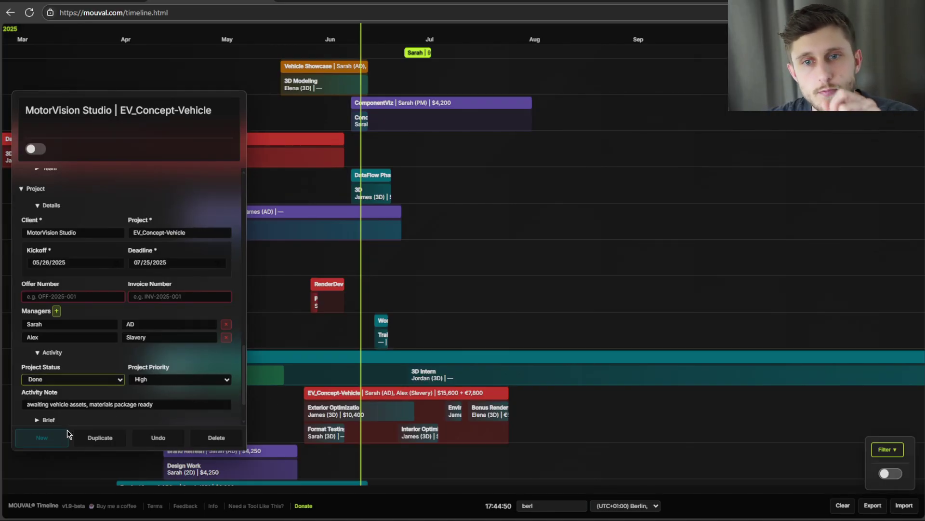
pyautogui.press('Down')
pyautogui.press('Down')
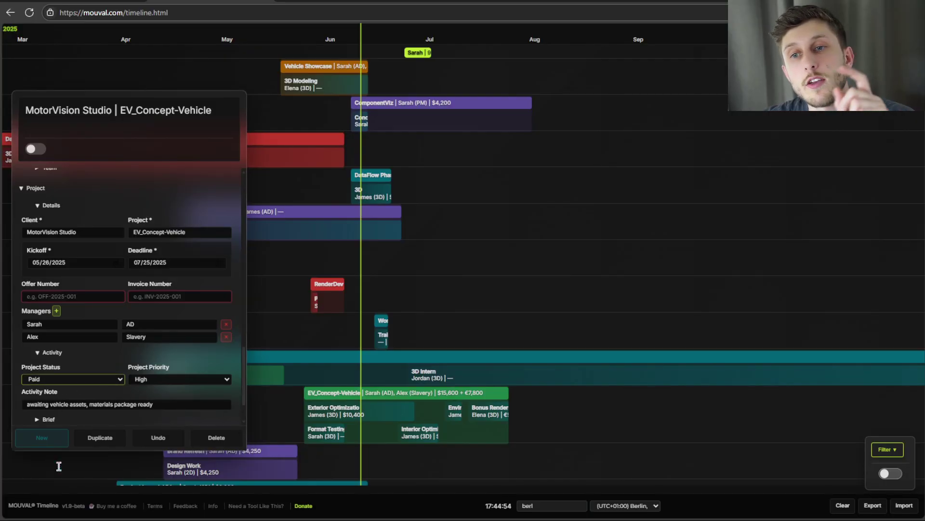
pyautogui.press('Down')
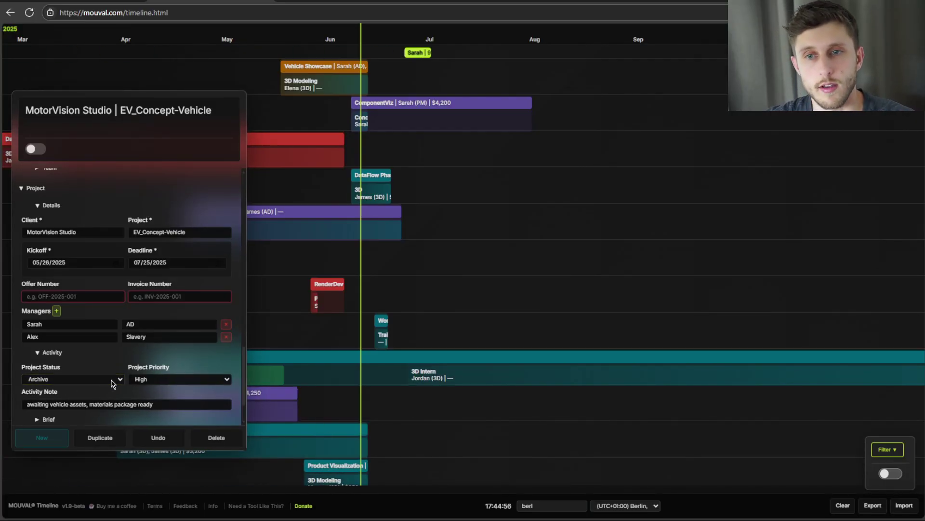
pyautogui.click(92, 397)
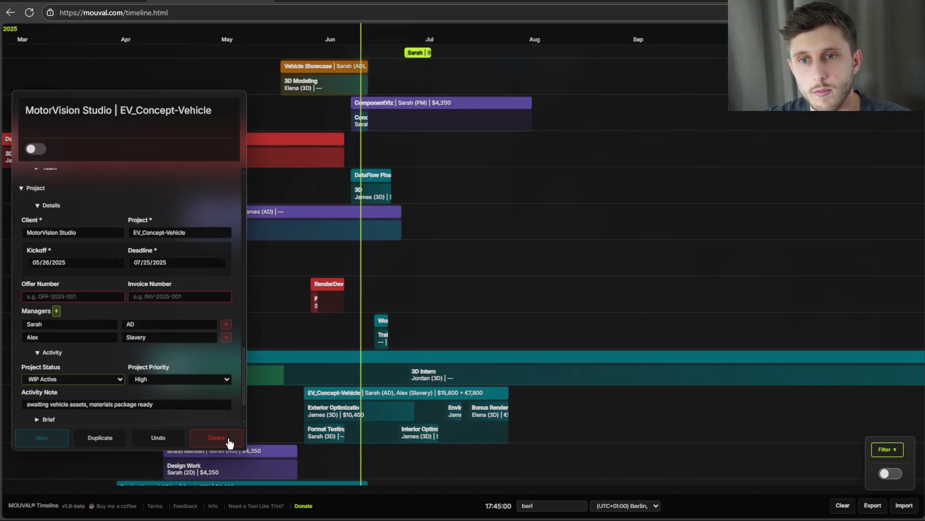
# Step: Delete the EV_Concept-Vehicle project and undo the deletion
pyautogui.click(216, 437)
pyautogui.click(523, 74)
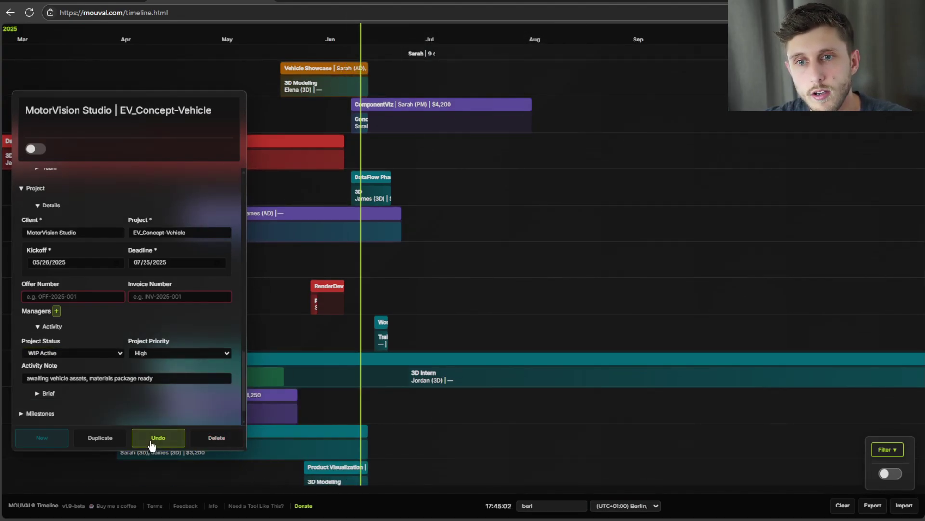
pyautogui.click(158, 437)
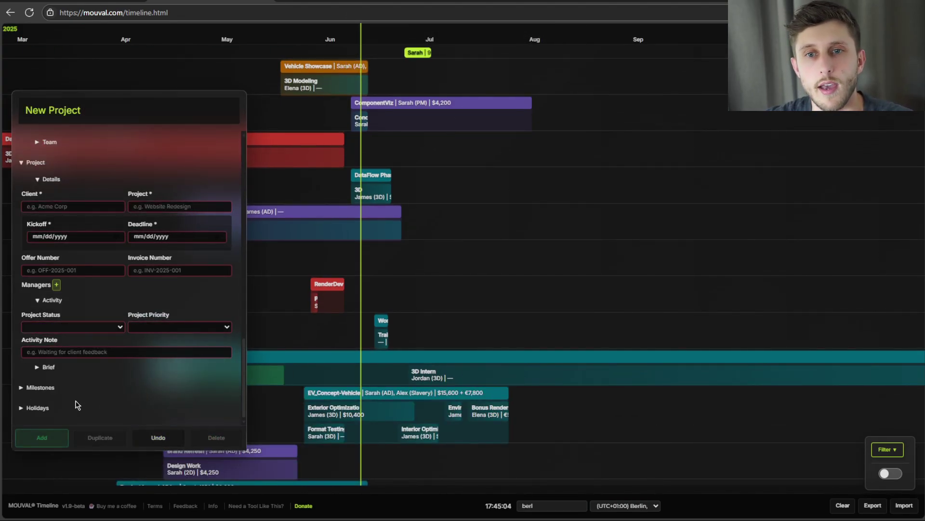
pyautogui.click(76, 401)
# Step: Reselect EV_Concept-Vehicle on the timeline, set its project status to Archive and undo the change
pyautogui.click(403, 391)
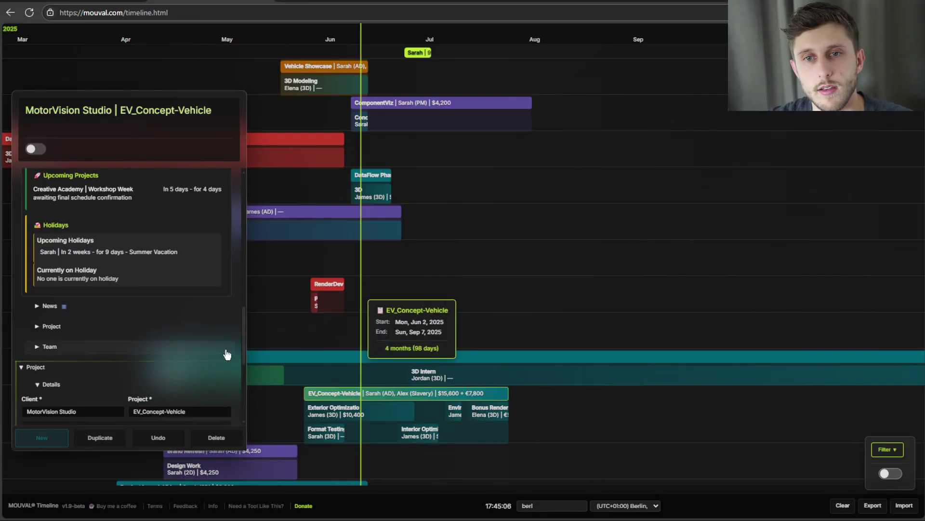
pyautogui.scroll(-5, 145, 337)
pyautogui.click(94, 330)
pyautogui.click(82, 403)
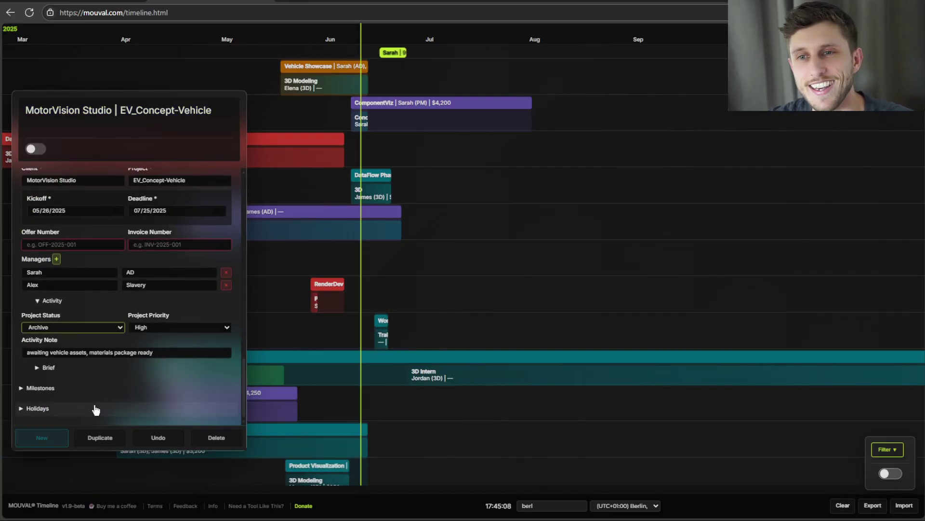
pyautogui.hotkey('ctrl', 'z')
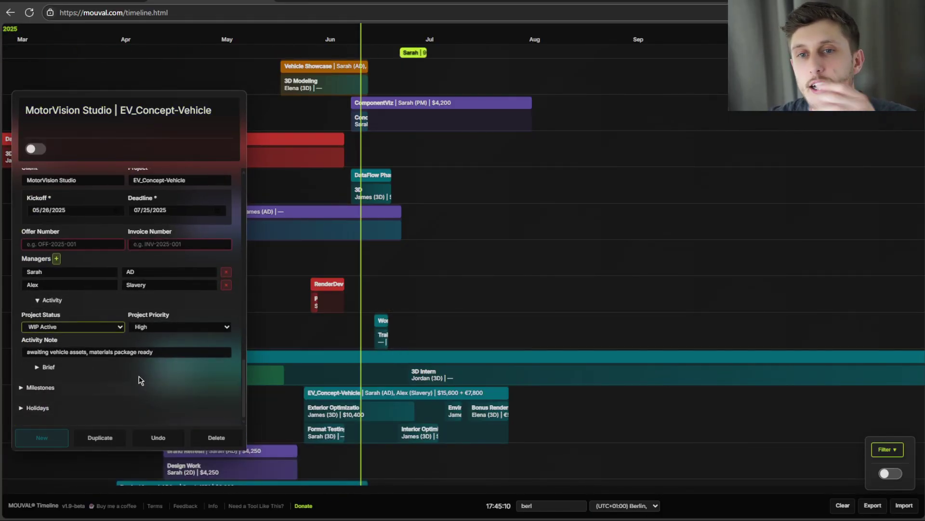
pyautogui.scroll(-3, 525, 395)
pyautogui.moveTo(690, 367); pyautogui.dragTo(723, 279)
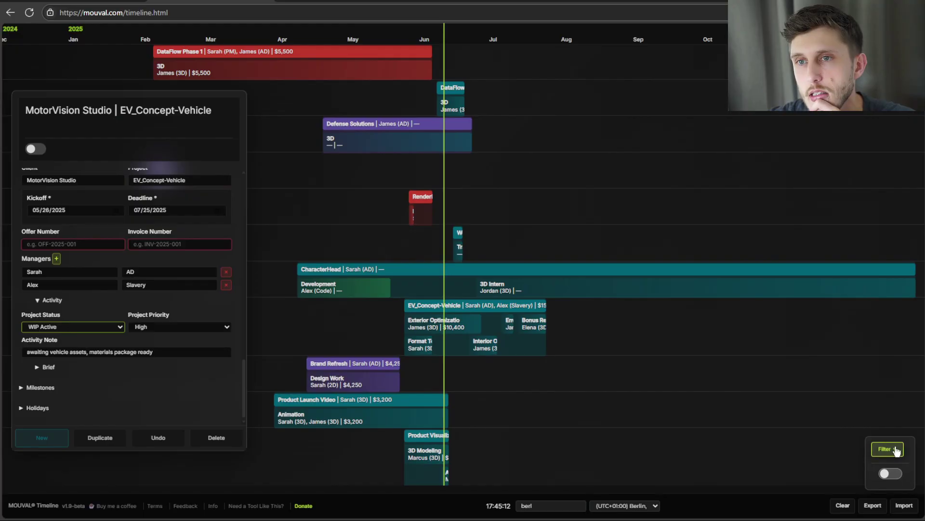
pyautogui.moveTo(504, 207); pyautogui.dragTo(660, 295)
pyautogui.scroll(5, 663, 256)
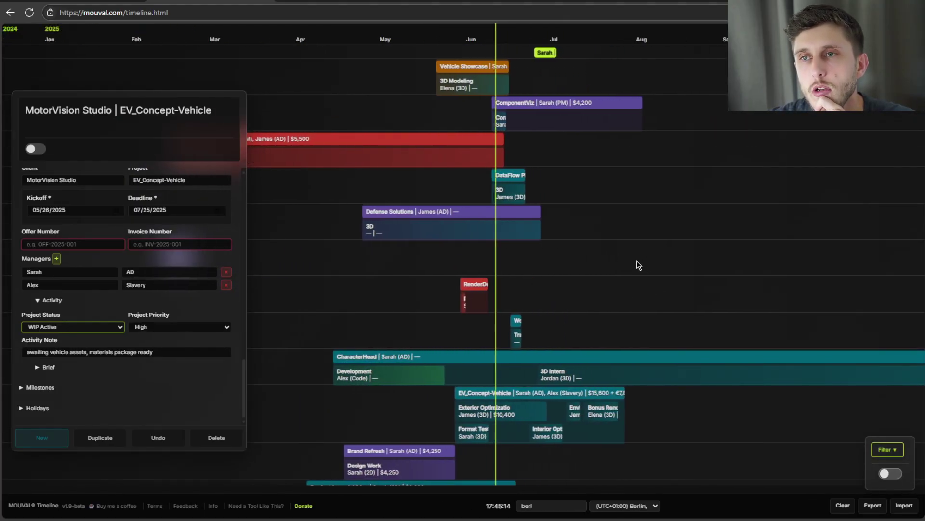
pyautogui.scroll(2, 592, 329)
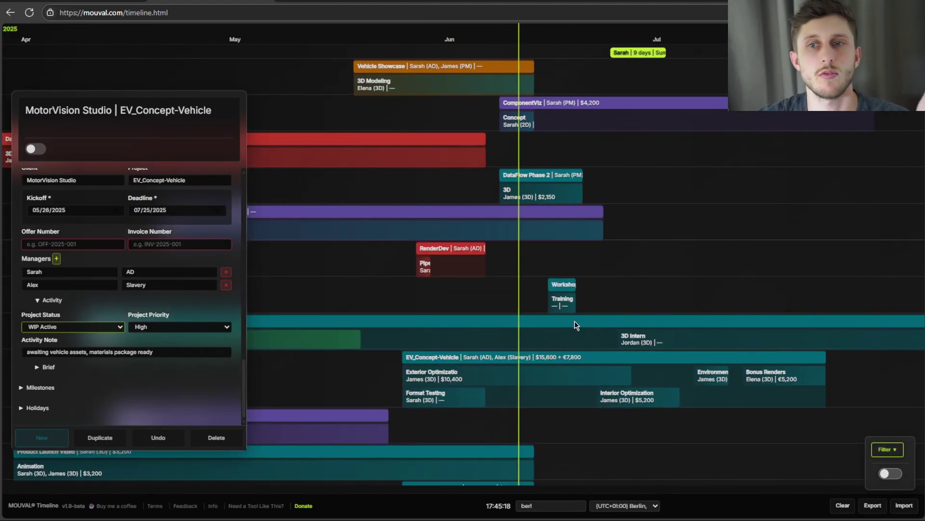
pyautogui.moveTo(575, 321); pyautogui.dragTo(601, 319)
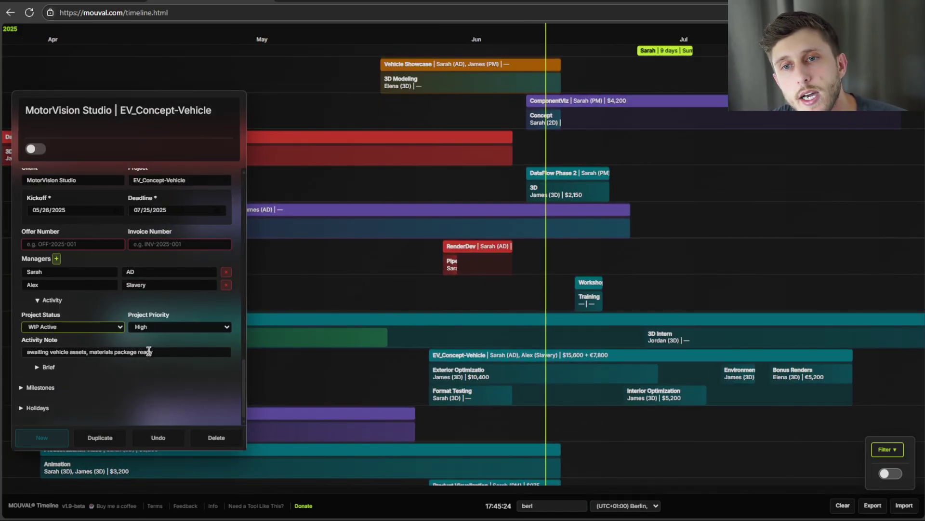
# Step: Highlight EV_Concept-Vehicle's activity note text and collapse the Project section
pyautogui.moveTo(172, 351); pyautogui.dragTo(21, 379)
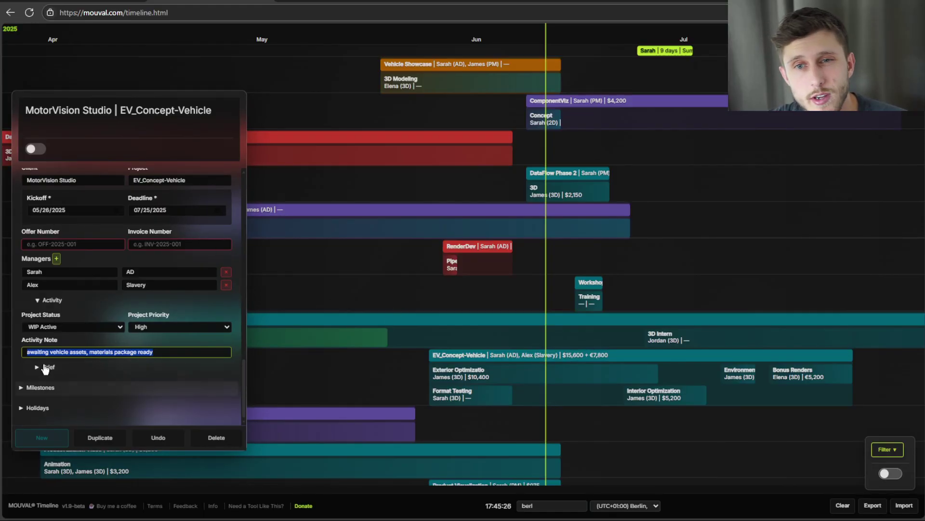
pyautogui.scroll(2, 58, 265)
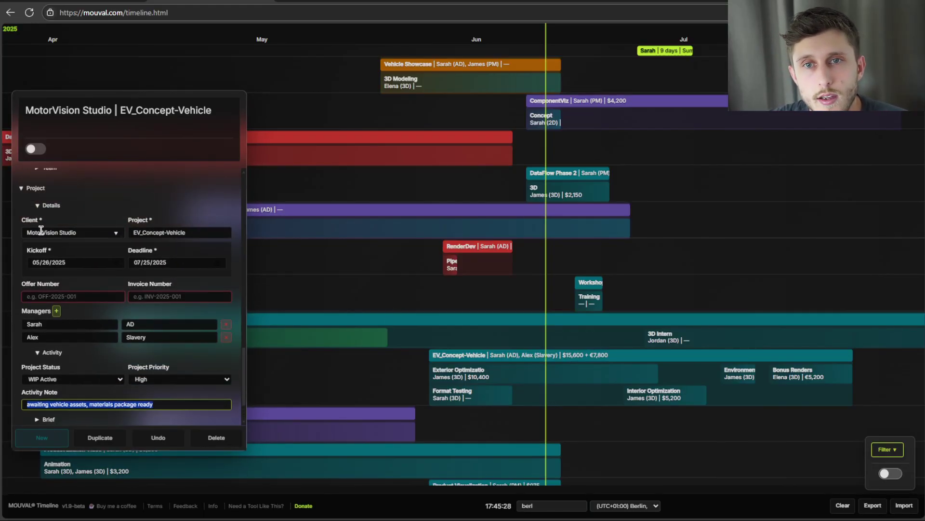
pyautogui.click(32, 239)
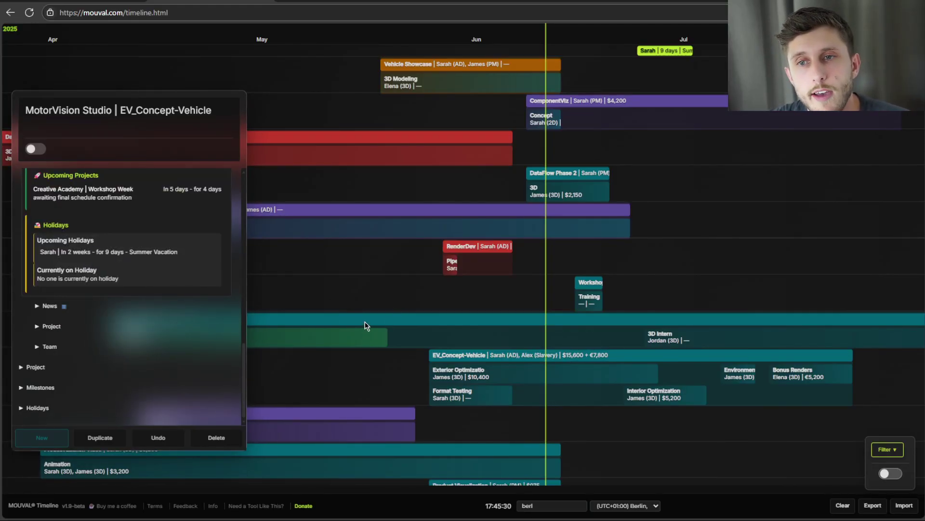
# Step: Open the details of CharacterHead's Development milestone and examine its dates, budget, expenses and status
pyautogui.click(365, 322)
pyautogui.click(360, 340)
pyautogui.moveTo(359, 341); pyautogui.dragTo(453, 378)
pyautogui.scroll(-4, 415, 353)
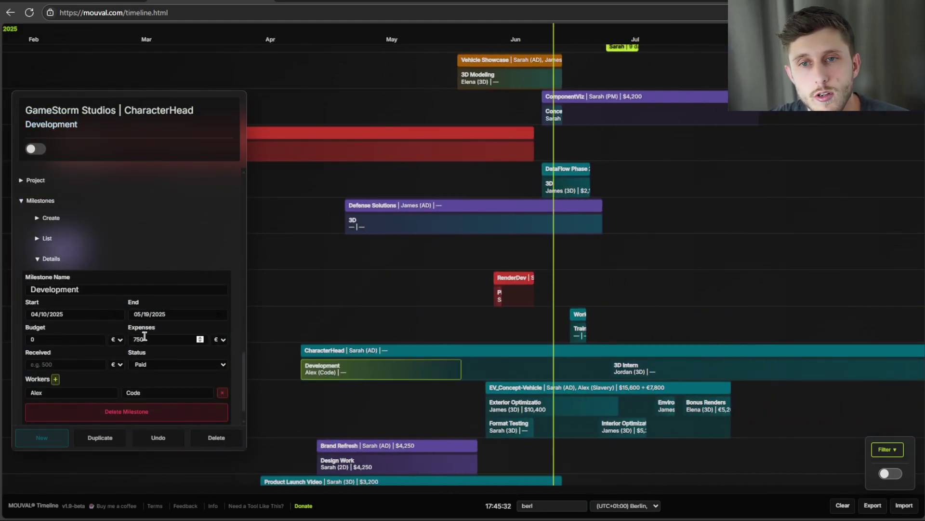
# Step: Collapse the Development milestone's details and select the CharacterHead project on the timeline to show its project details
pyautogui.click(50, 259)
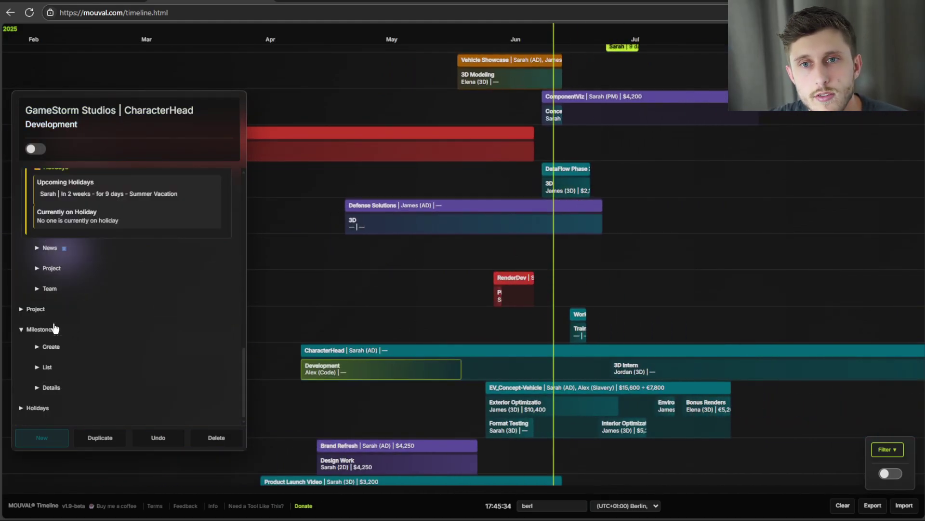
pyautogui.click(77, 308)
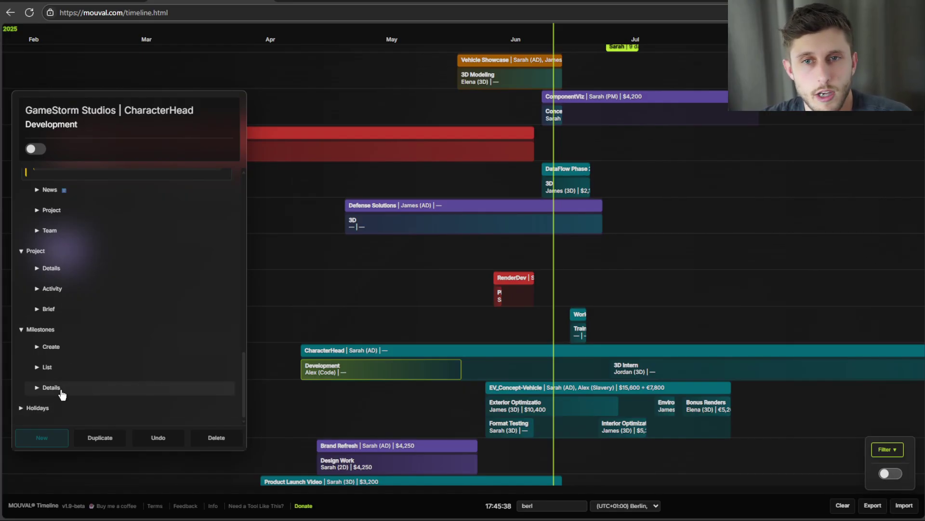
pyautogui.click(386, 351)
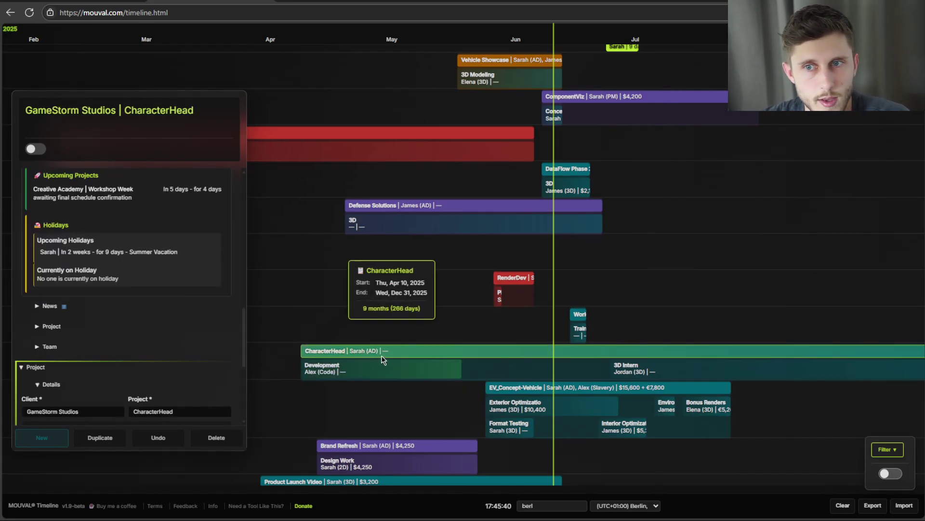
pyautogui.click(378, 366)
pyautogui.click(383, 351)
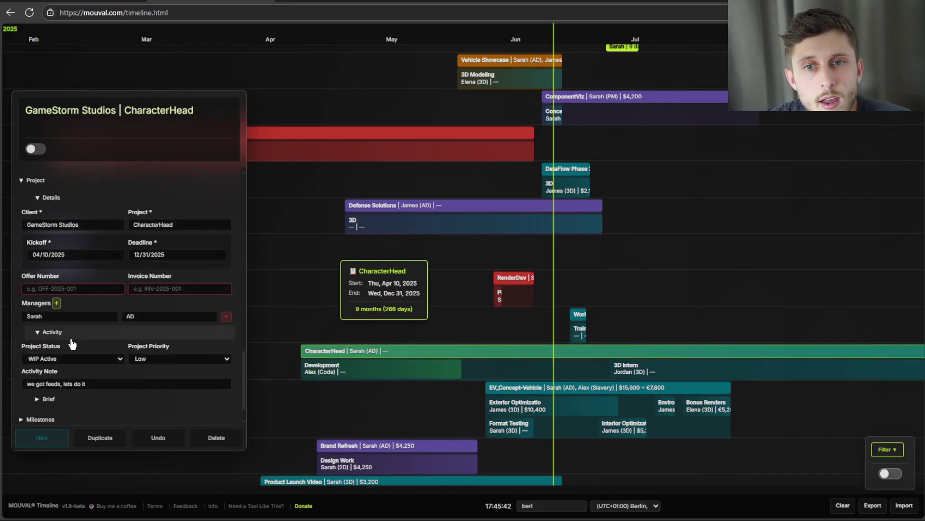
# Step: Collapse CharacterHead's Details and Activity sections and expand its Brief section
pyautogui.scroll(3, 86, 342)
pyautogui.click(40, 320)
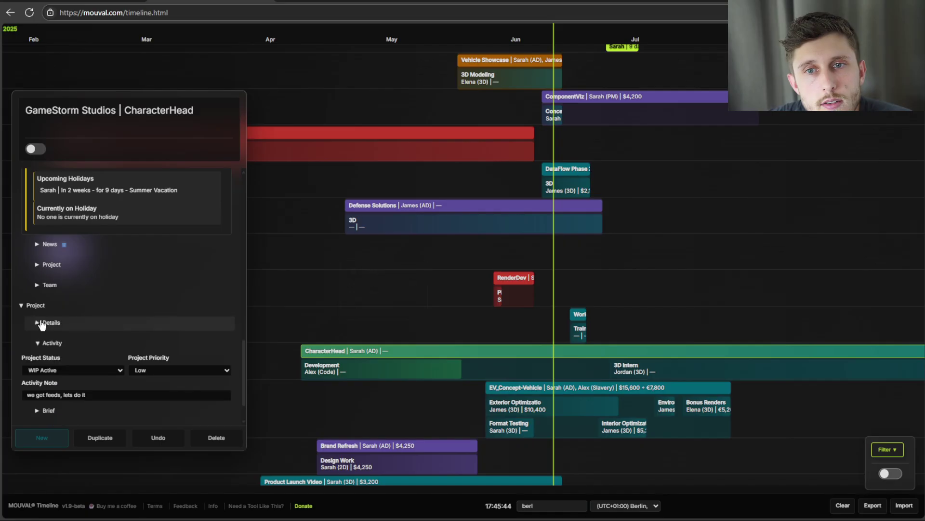
pyautogui.click(59, 346)
pyautogui.click(58, 369)
pyautogui.scroll(-5, 130, 287)
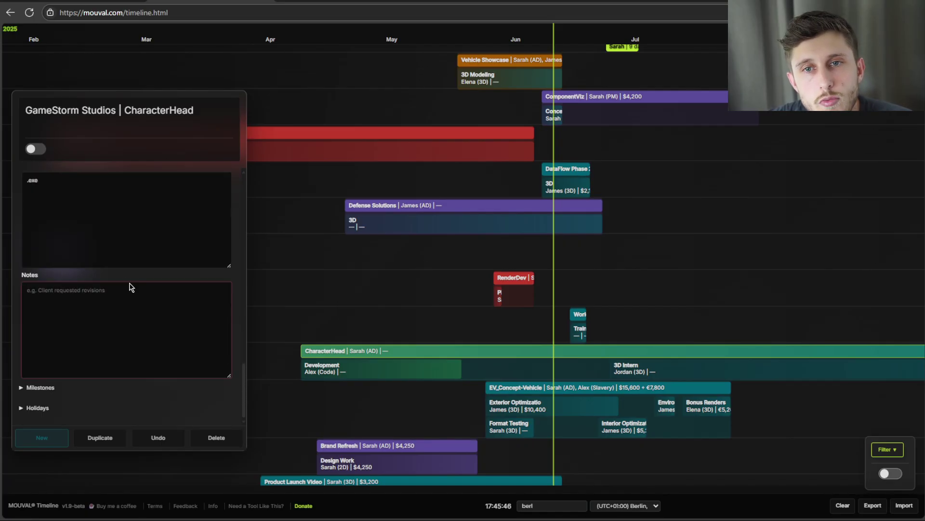
# Step: Examine the Style, Deliverables and Notes fields of CharacterHead's brief
pyautogui.scroll(2, 95, 291)
pyautogui.moveTo(45, 245); pyautogui.dragTo(27, 270)
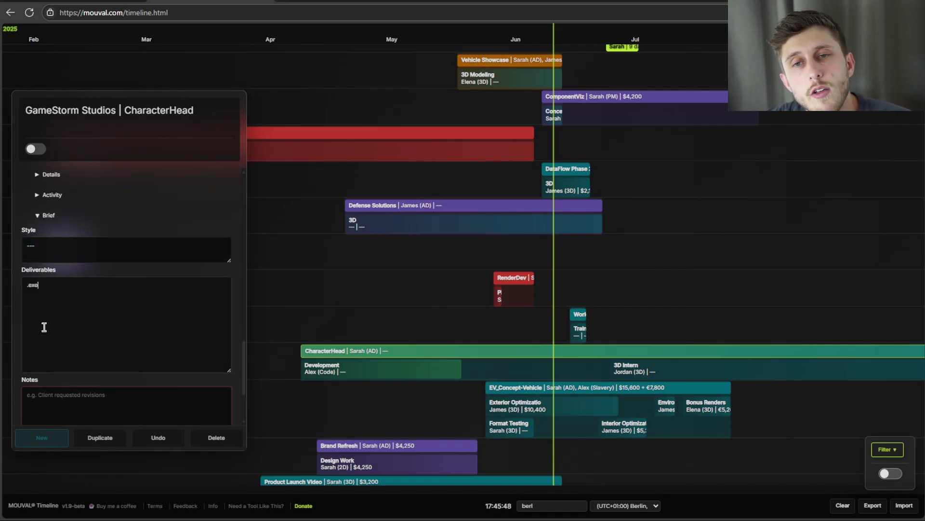
pyautogui.scroll(-2, 62, 308)
pyautogui.click(78, 320)
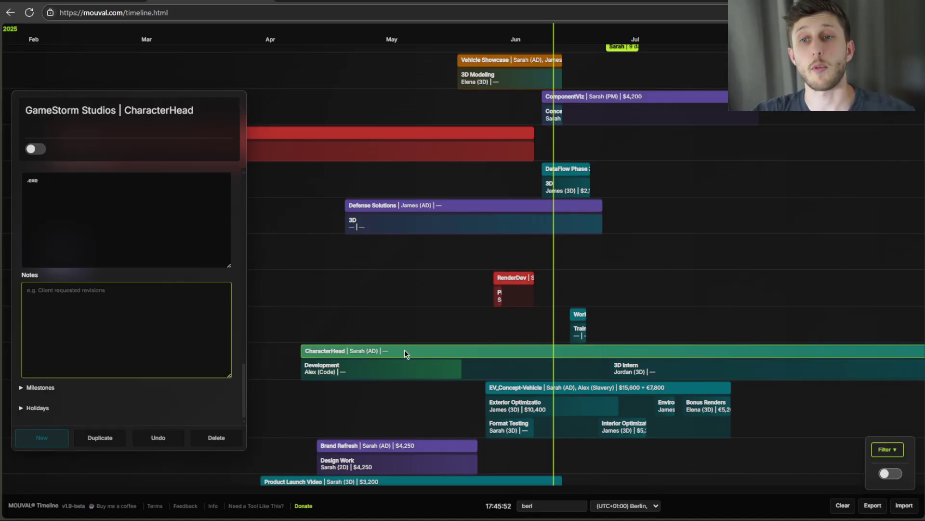
pyautogui.scroll(3, 66, 318)
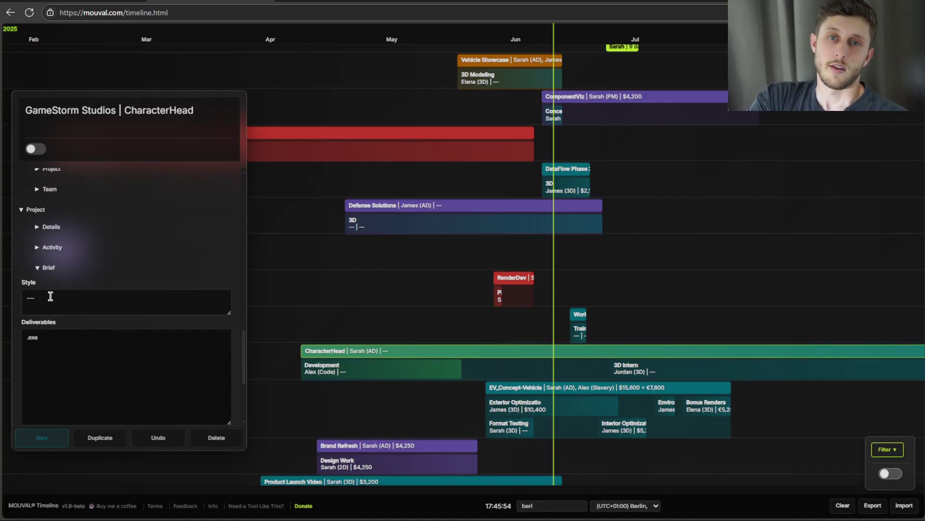
pyautogui.scroll(-1, 172, 342)
# Step: Enlarge the height of the brief's Style text box and collapse the Project section
pyautogui.moveTo(229, 263); pyautogui.dragTo(229, 336)
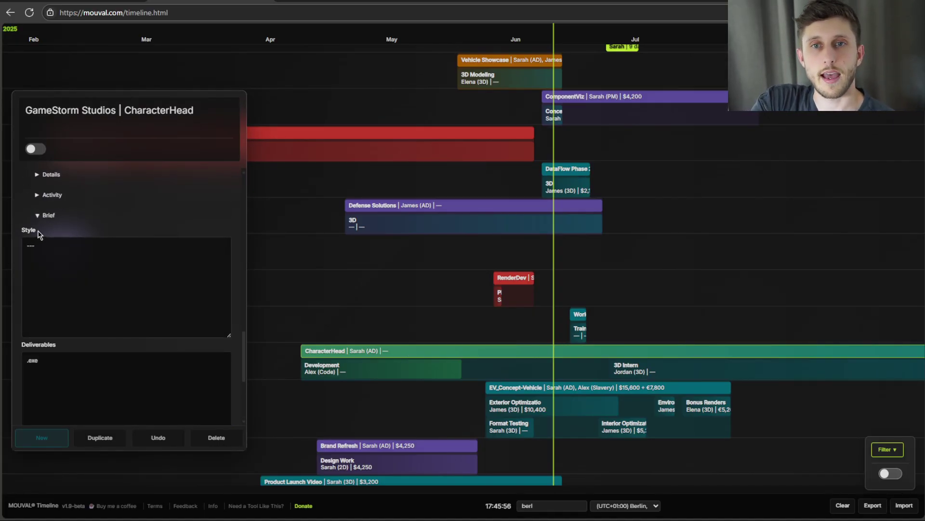
pyautogui.scroll(3, 55, 237)
pyautogui.click(21, 316)
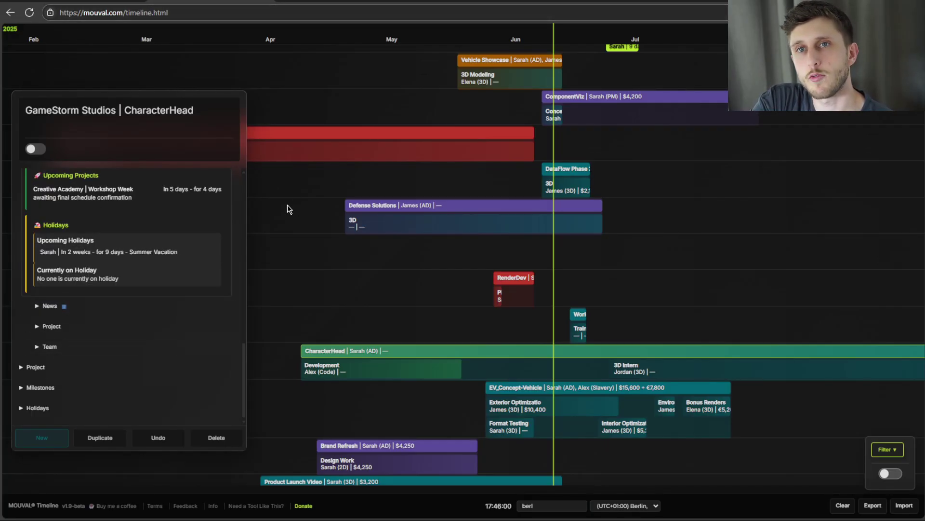
# Step: View the donation information and the feedback instructions, closing each dialog without sending anything
pyautogui.click(304, 506)
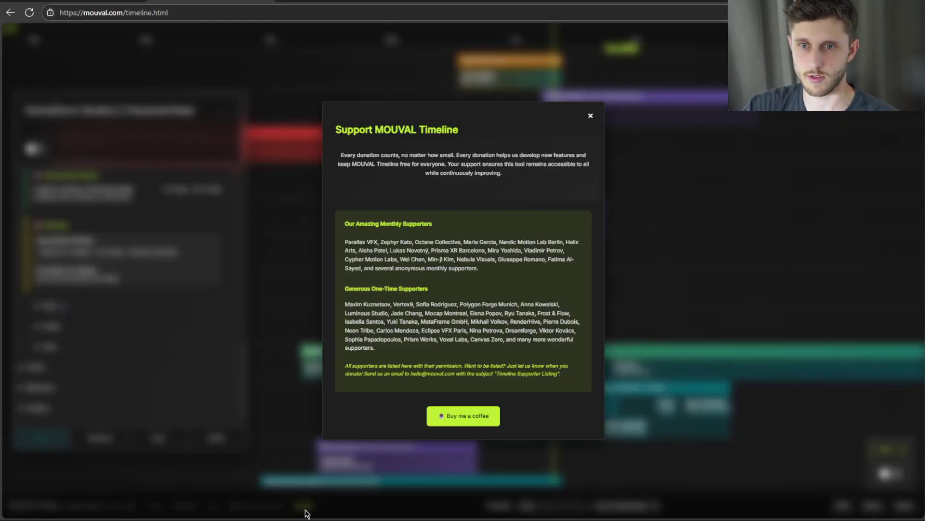
pyautogui.click(369, 506)
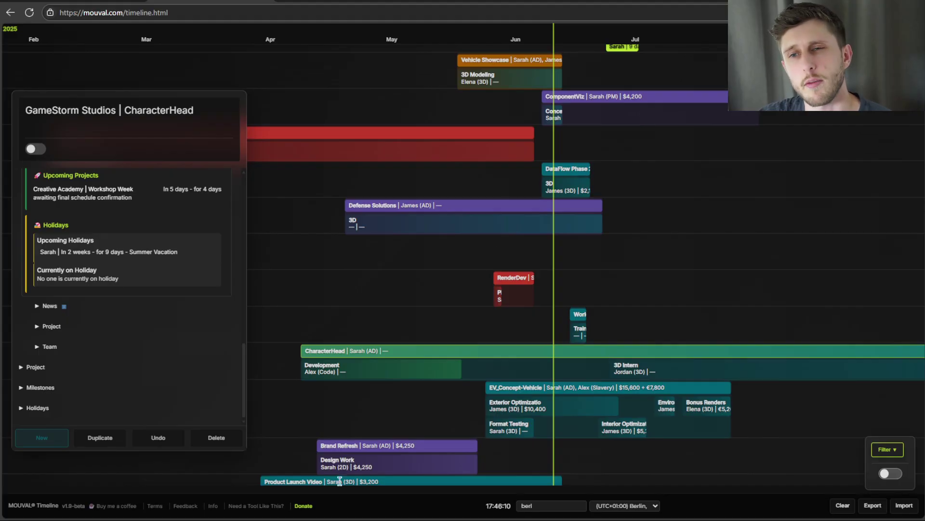
pyautogui.click(185, 506)
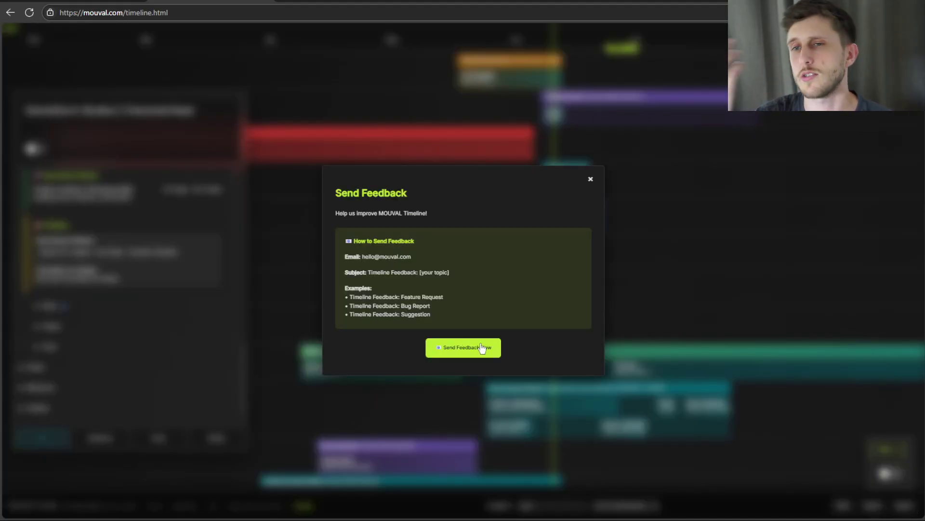
pyautogui.click(703, 432)
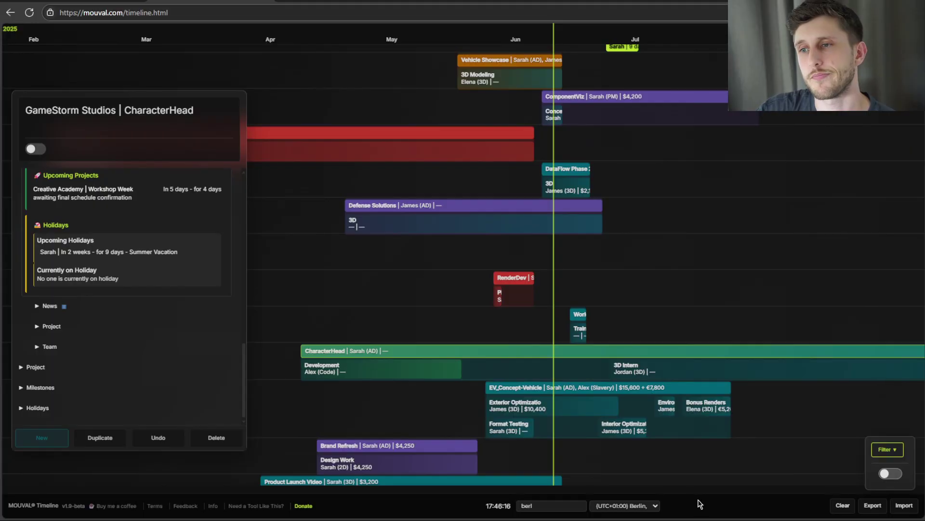